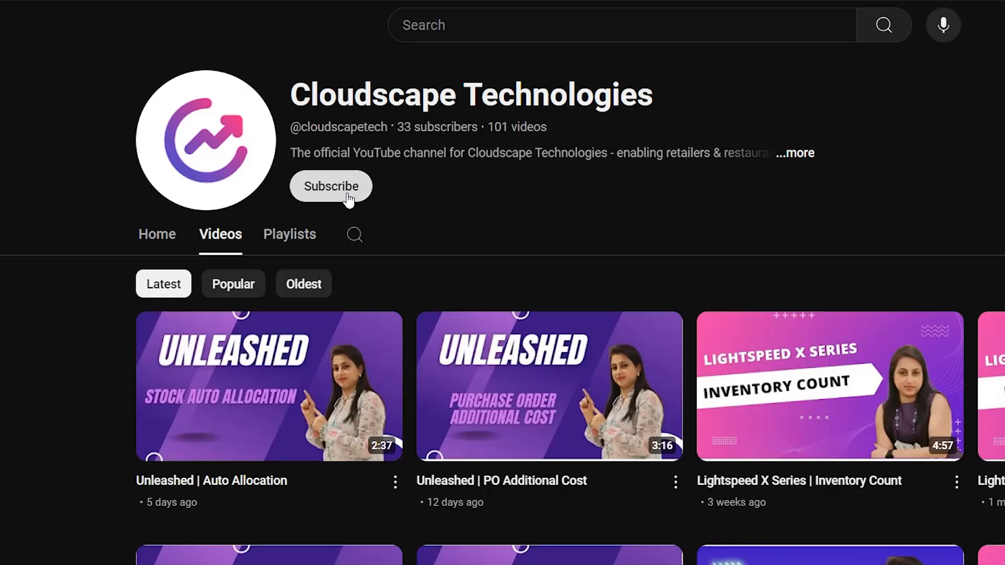
pyautogui.click(348, 199)
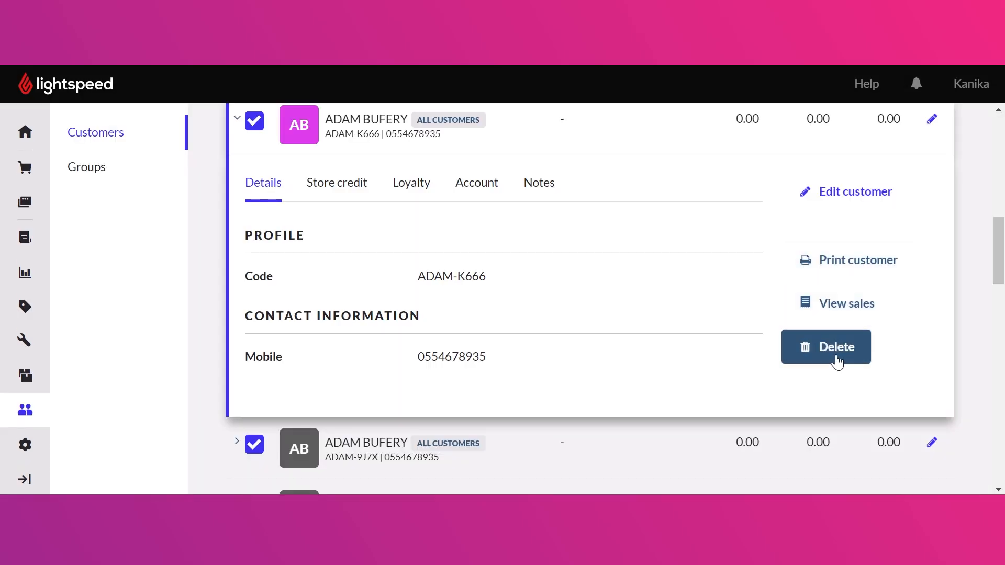
# Permanently delete the customer whose details are expanded in the customer list
pyautogui.click(839, 359)
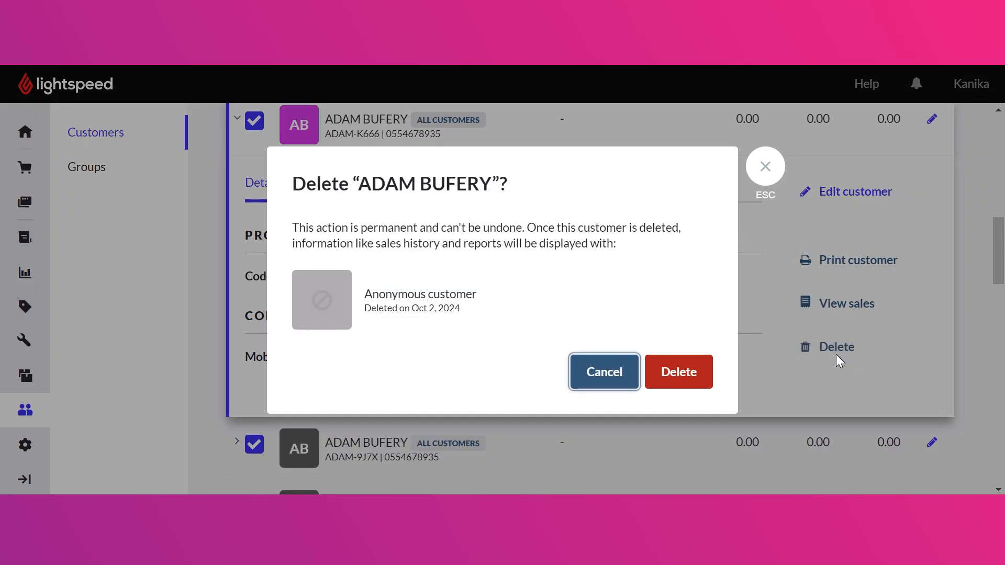
pyautogui.click(664, 377)
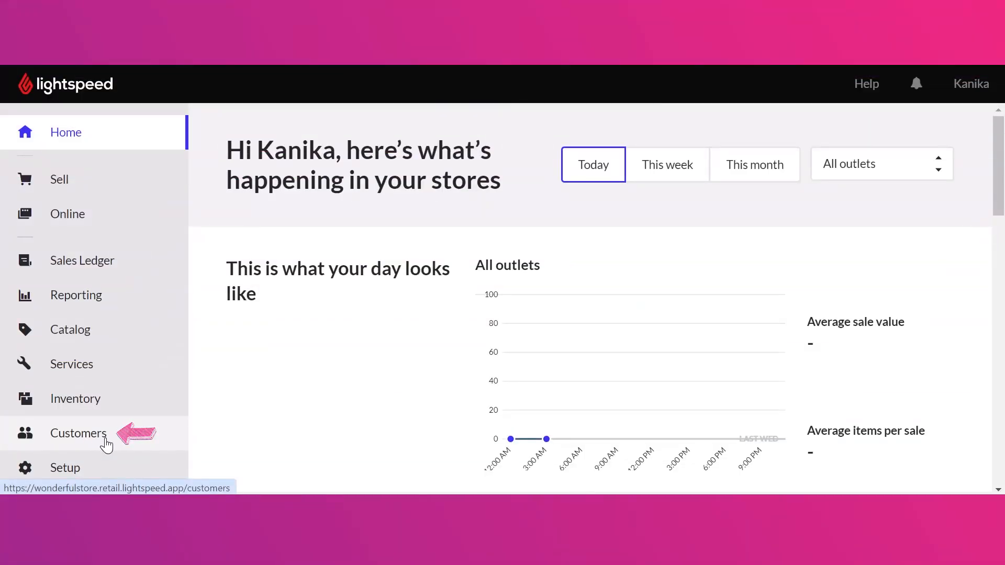
# Open the export page for the customer list and copy the link address of the Page 1 download
pyautogui.click(78, 437)
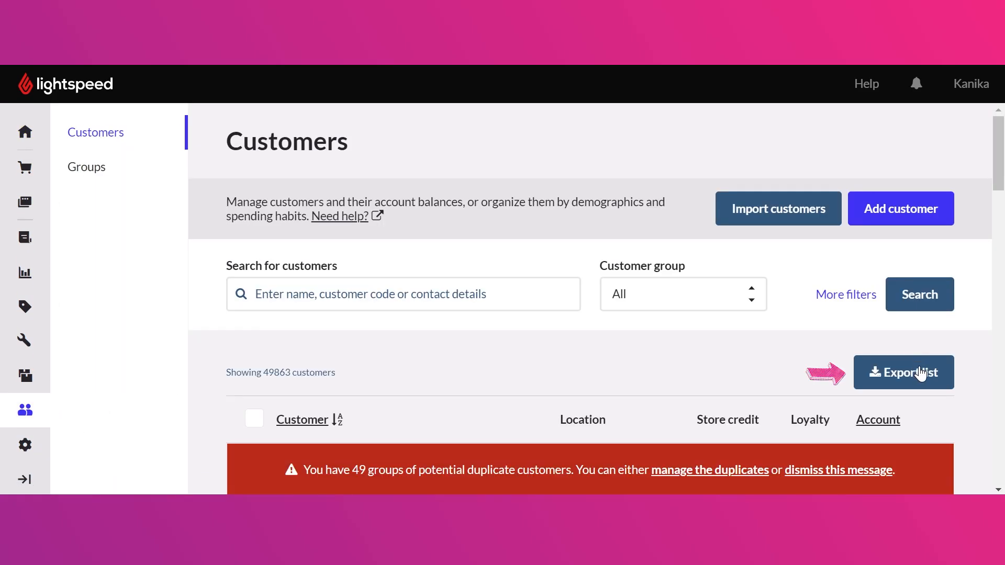
pyautogui.click(921, 367)
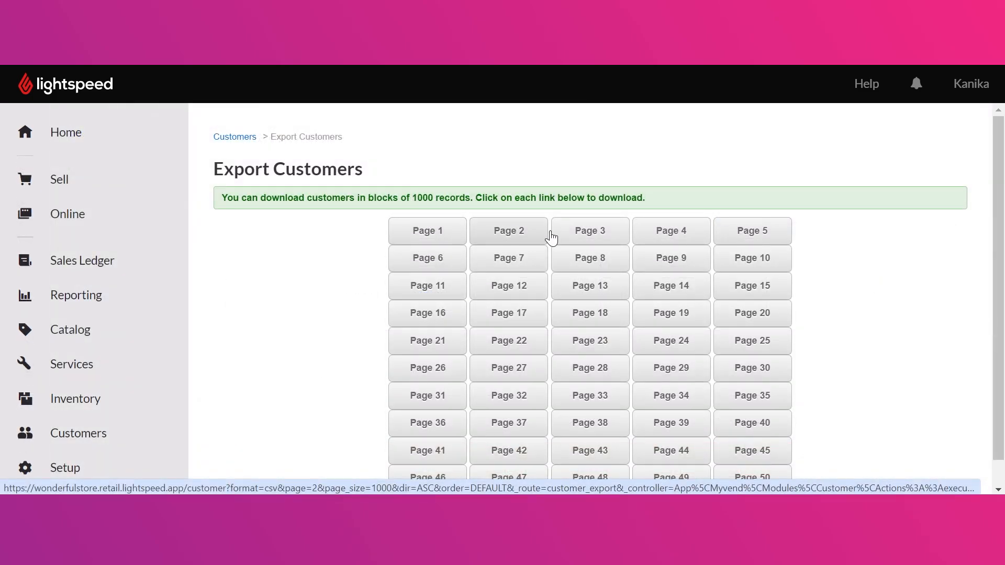
pyautogui.rightClick(434, 235)
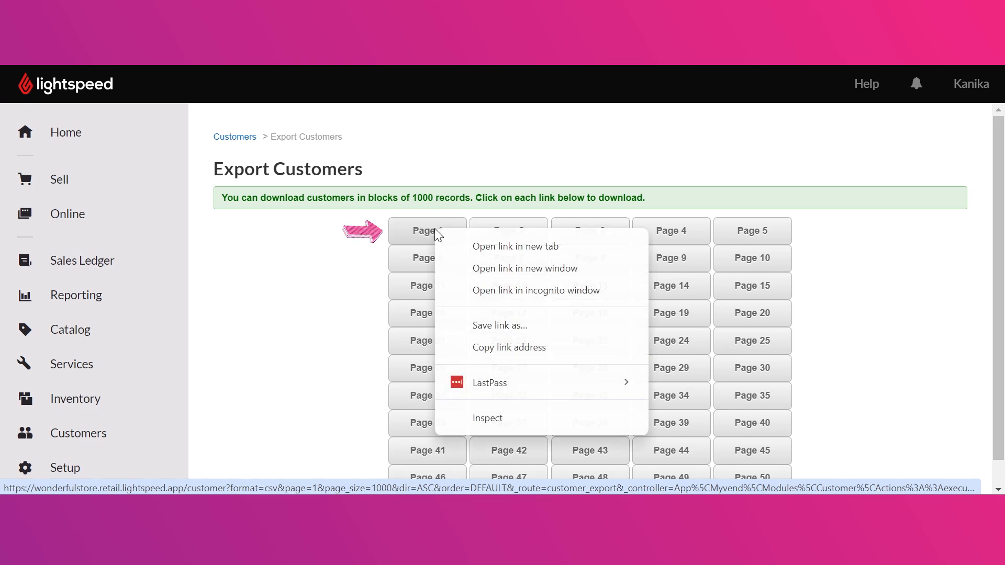
pyautogui.click(489, 348)
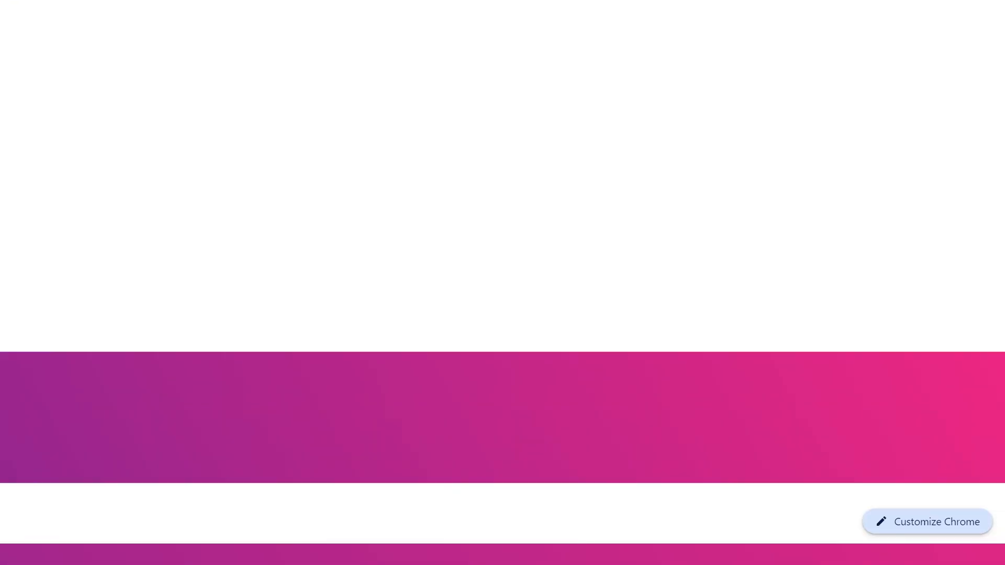
# Load the copied export link in a new browser tab with page_size set to 15000 and save the CSV to the Desktop
pyautogui.hotkey('ctrl', 't')
pyautogui.hotkey('ctrl', 'v')
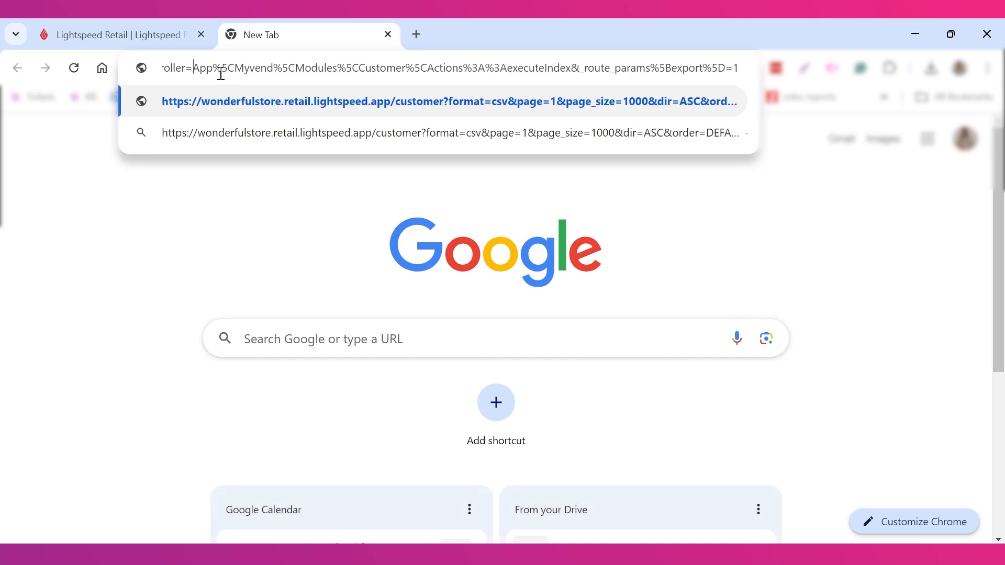
pyautogui.press('Left')
pyautogui.press('Left')
pyautogui.press('Left')
pyautogui.press('Left')
pyautogui.press('Left')
pyautogui.press('Left')
pyautogui.press('Left')
pyautogui.press('Left')
pyautogui.press('Left')
pyautogui.press('Left')
pyautogui.press('Left')
pyautogui.press('Left')
pyautogui.press('Left')
pyautogui.press('Left')
pyautogui.press('Left')
pyautogui.press('Left')
pyautogui.press('Left')
pyautogui.press('Left')
pyautogui.press('Left')
pyautogui.press('Left')
pyautogui.press('Left')
pyautogui.press('Left')
pyautogui.press('Left')
pyautogui.press('Left')
pyautogui.press('Left')
pyautogui.press('Left')
pyautogui.press('Left')
pyautogui.press('Left')
pyautogui.press('Left')
pyautogui.press('Left')
pyautogui.press('Left')
pyautogui.press('Left')
pyautogui.press('Left')
pyautogui.press('Left')
pyautogui.press('Left')
pyautogui.press('Left')
pyautogui.press('Left')
pyautogui.press('Left')
pyautogui.press('Left')
pyautogui.press('Left')
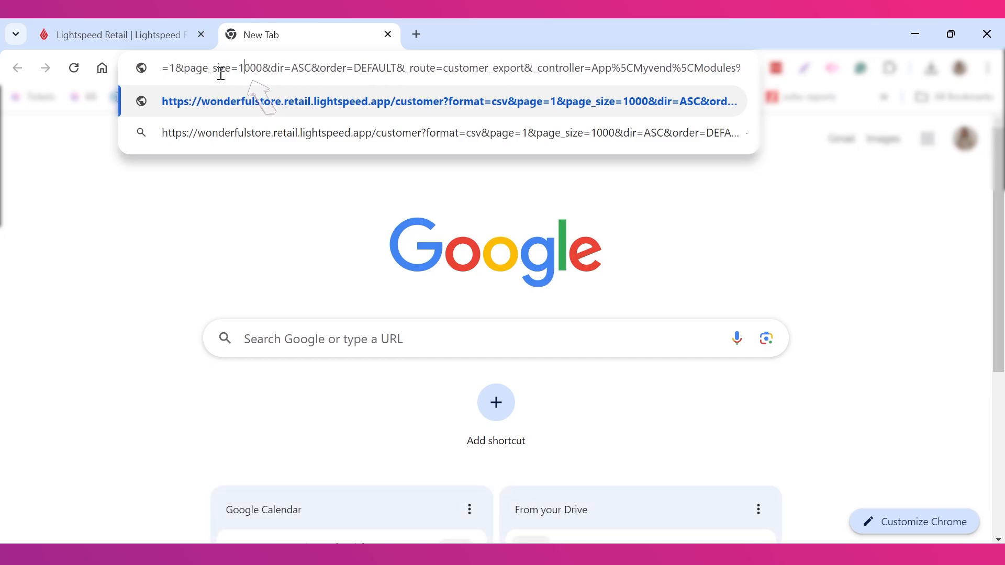
pyautogui.write('5')
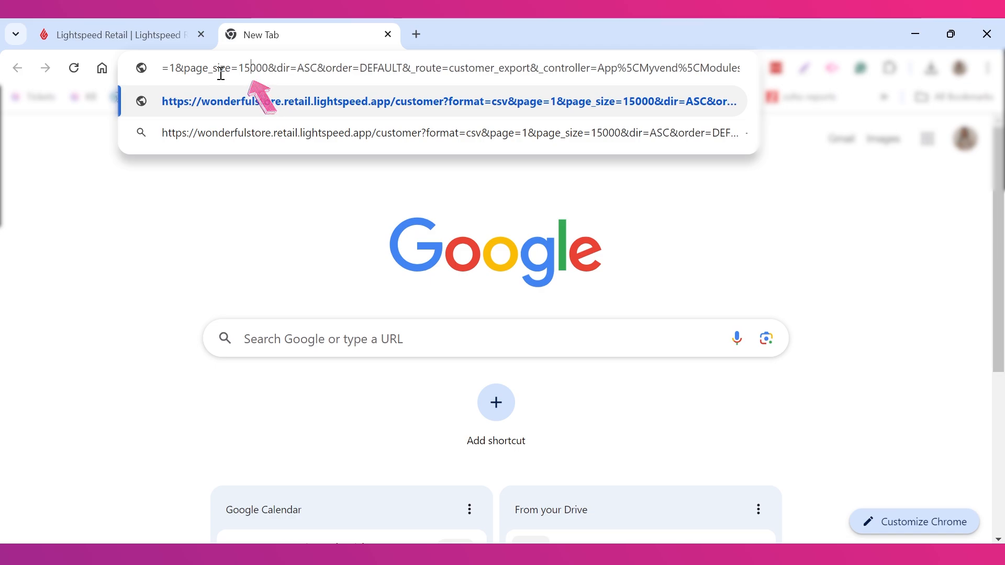
pyautogui.press('Return')
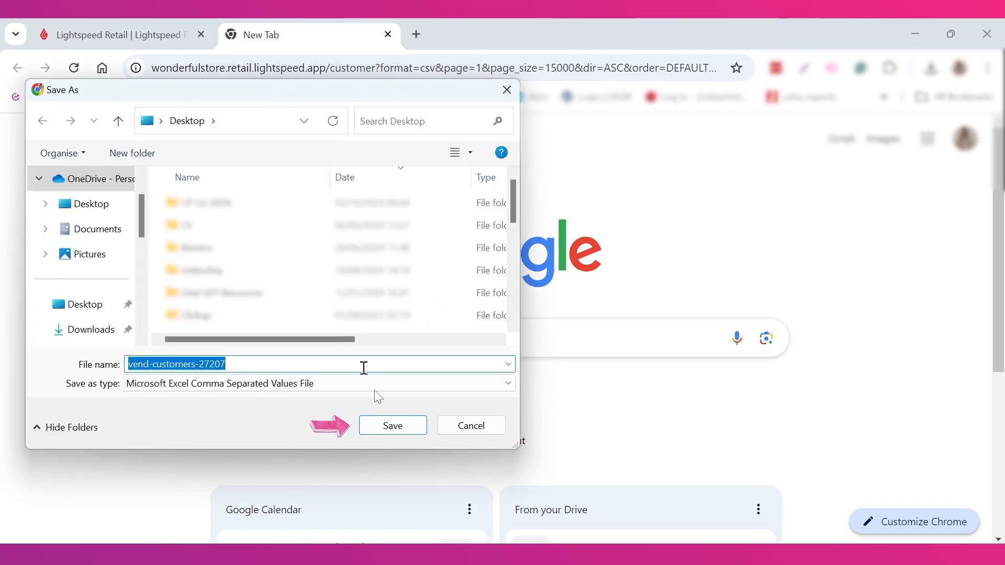
pyautogui.click(398, 426)
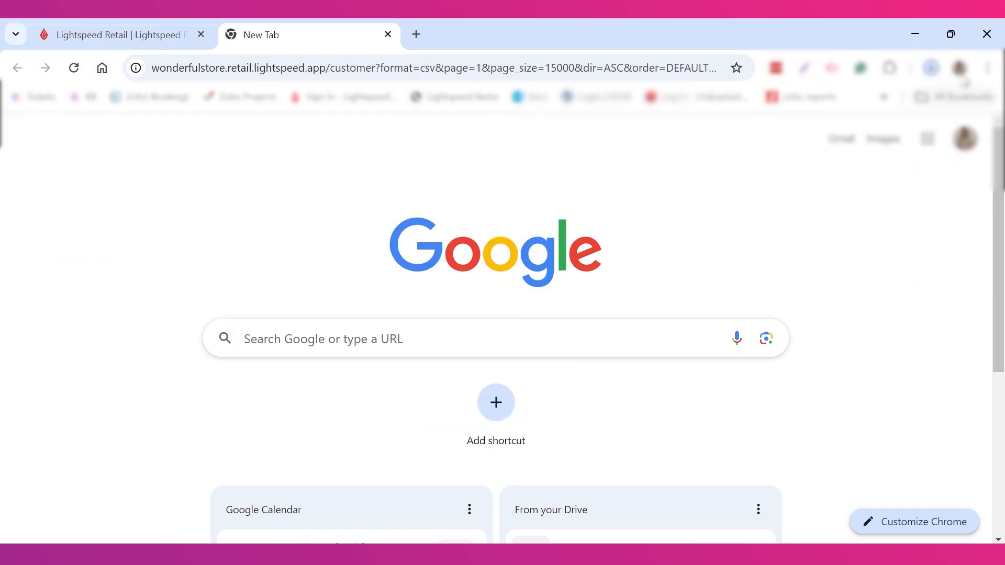
# Open the downloaded customer CSV in Excel and select all customer codes below the header in column A
pyautogui.click(836, 115)
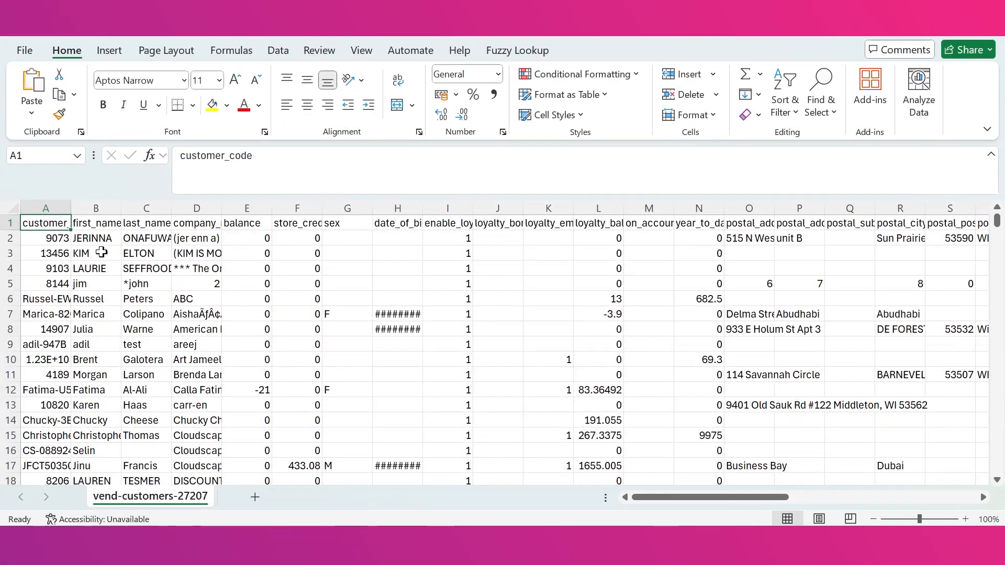
pyautogui.press('Down')
pyautogui.hotkey('ctrl', 'shift', 'Down')
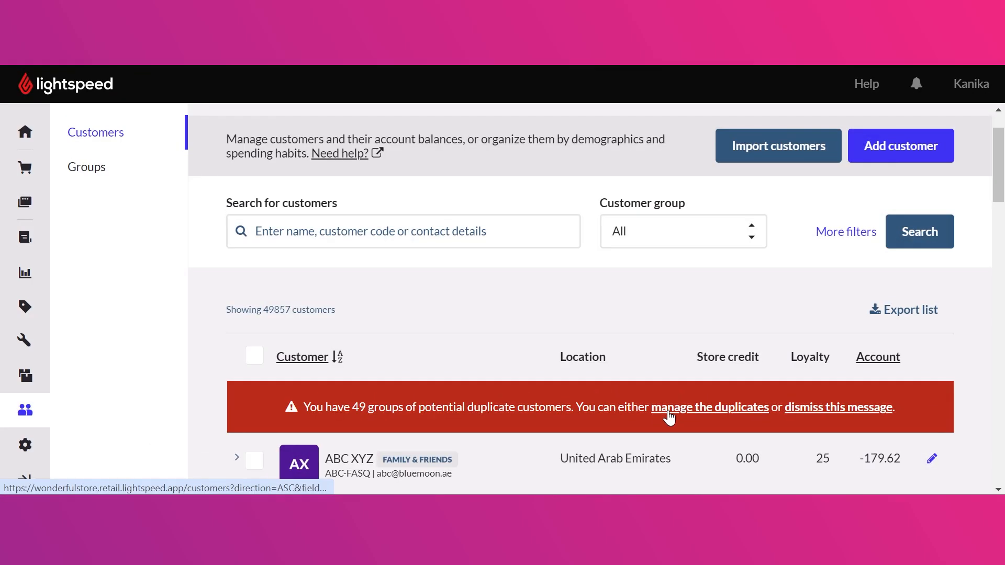
# In Lightspeed, open the potential duplicate customer groups and make the first listed profile the primary customer
pyautogui.click(710, 408)
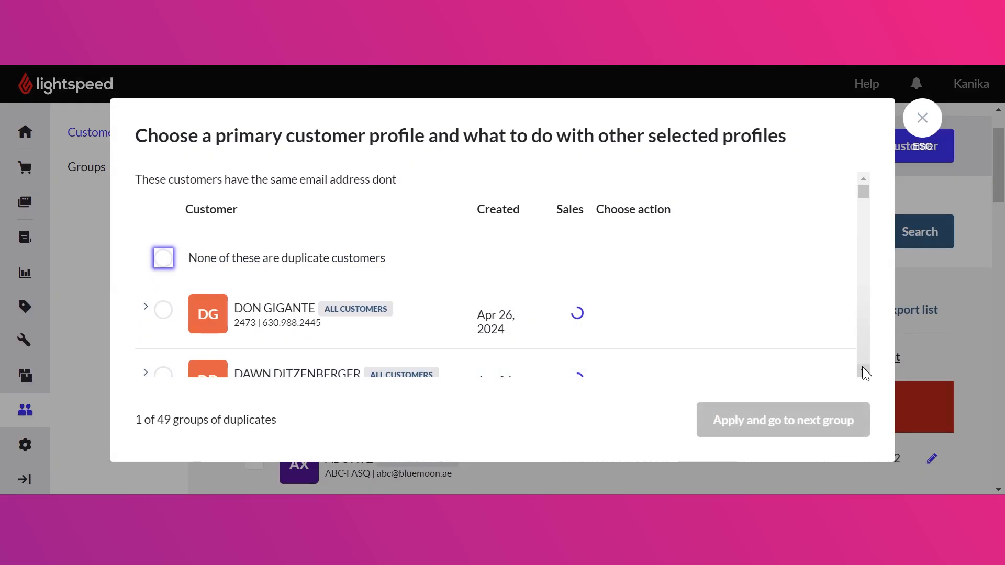
pyautogui.click(863, 370)
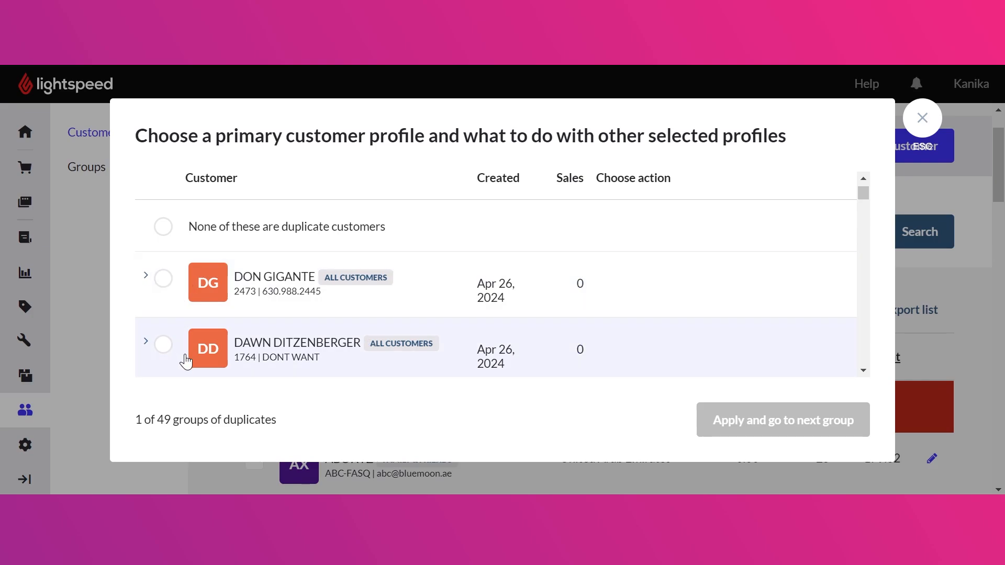
pyautogui.click(163, 279)
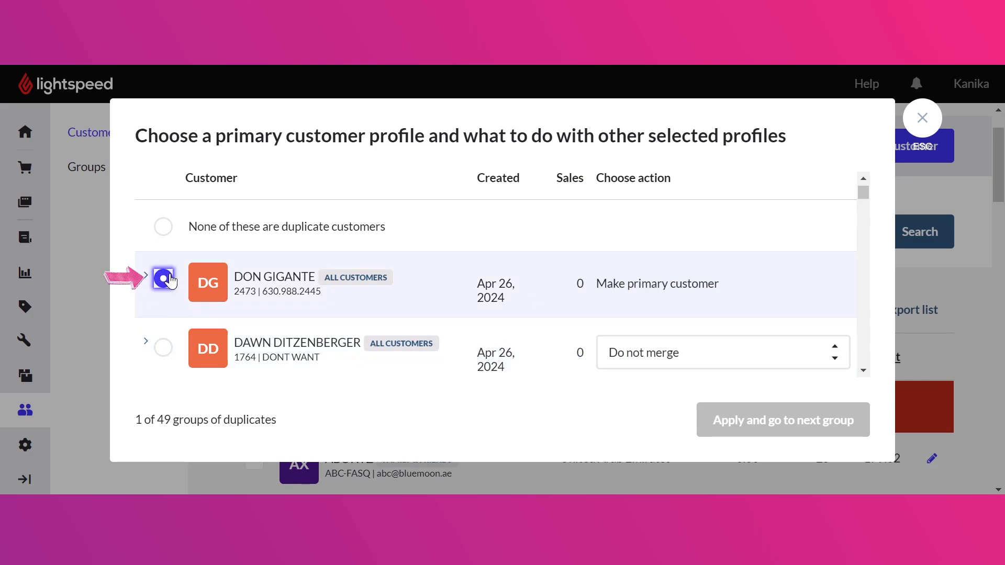
# Set the action for the third profile in the duplicate group to Merge and keep customer
pyautogui.click(864, 372)
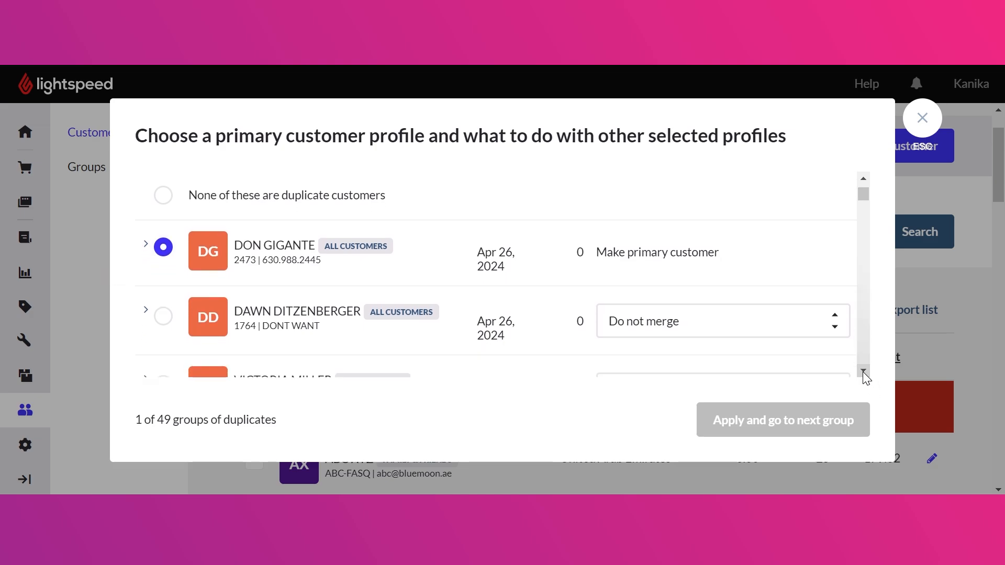
pyautogui.click(864, 372)
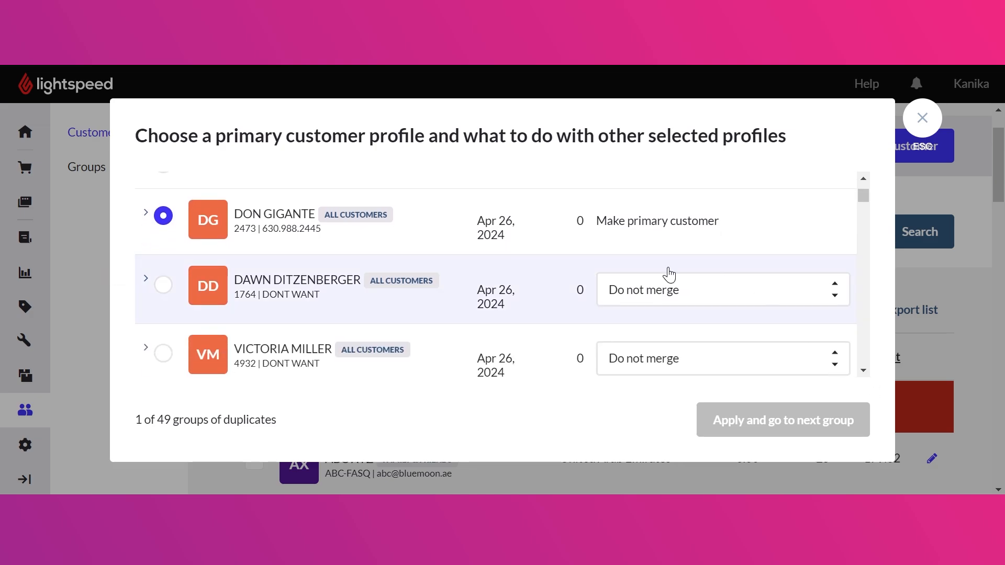
pyautogui.click(667, 292)
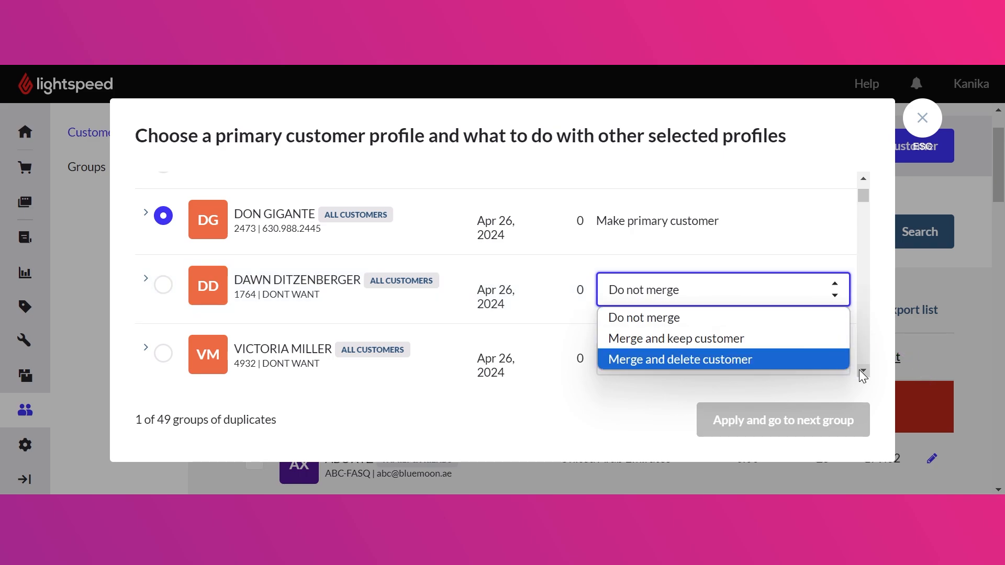
pyautogui.scroll(-1, 859, 370)
pyautogui.click(669, 305)
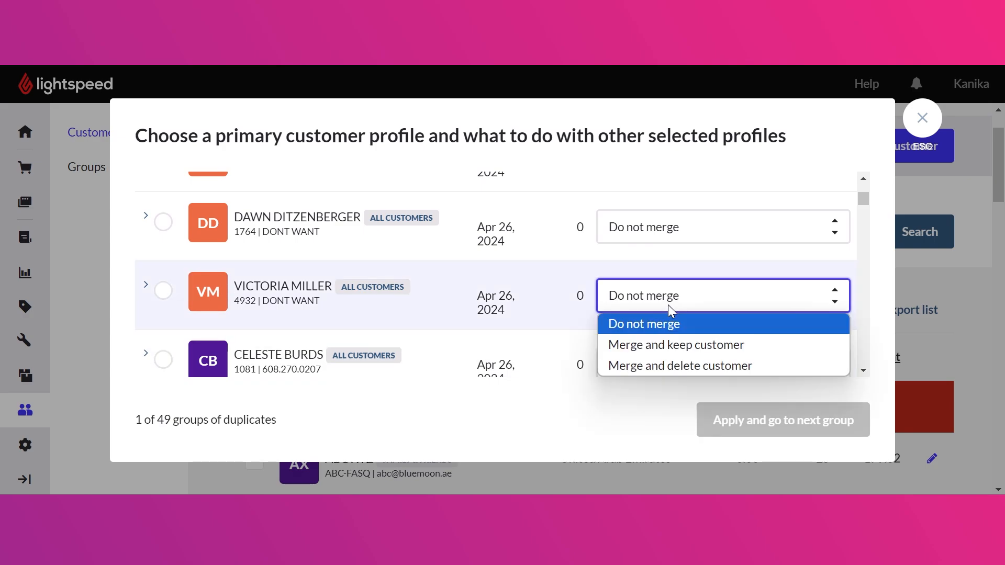
pyautogui.click(668, 340)
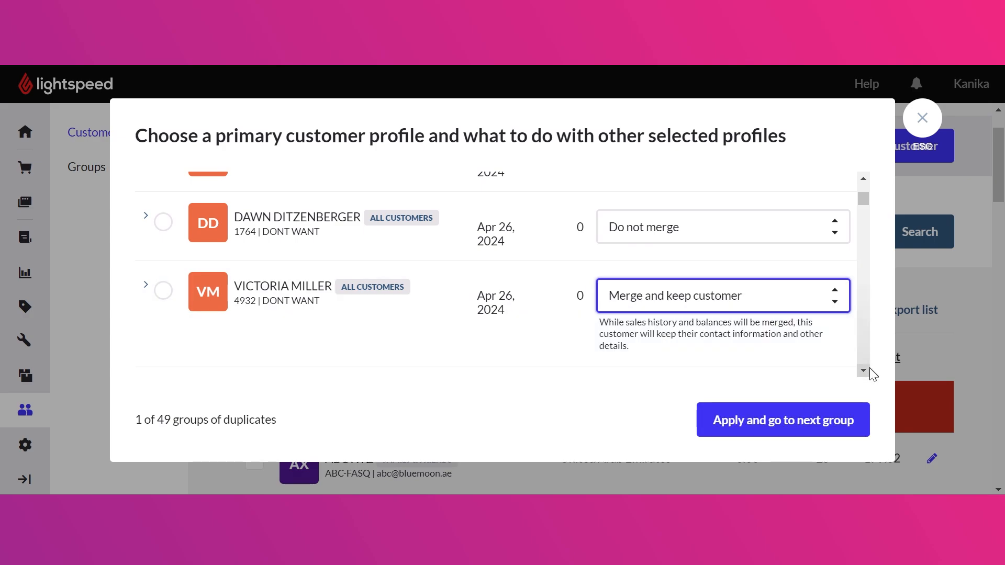
# Set the fourth and fifth profiles in the duplicate group to Merge and delete customer, and apply the choices
pyautogui.scroll(-1, 870, 375)
pyautogui.scroll(-1, 873, 381)
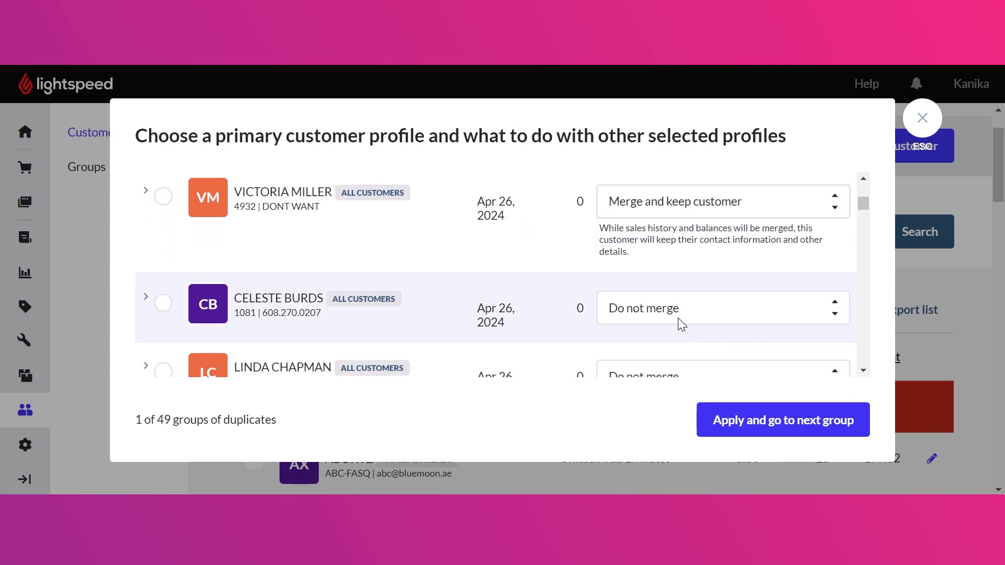
pyautogui.click(669, 312)
pyautogui.click(681, 378)
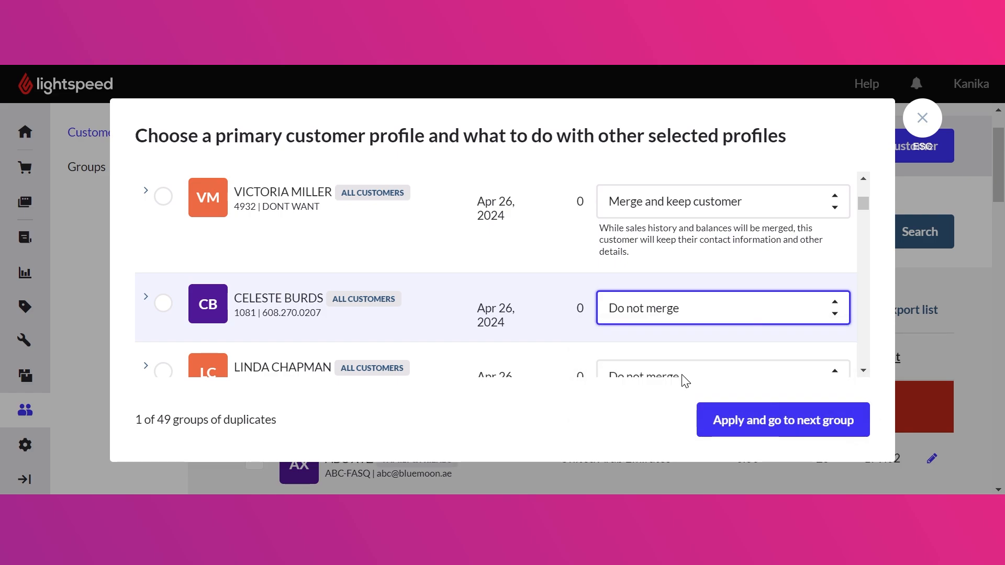
pyautogui.scroll(-2, 863, 372)
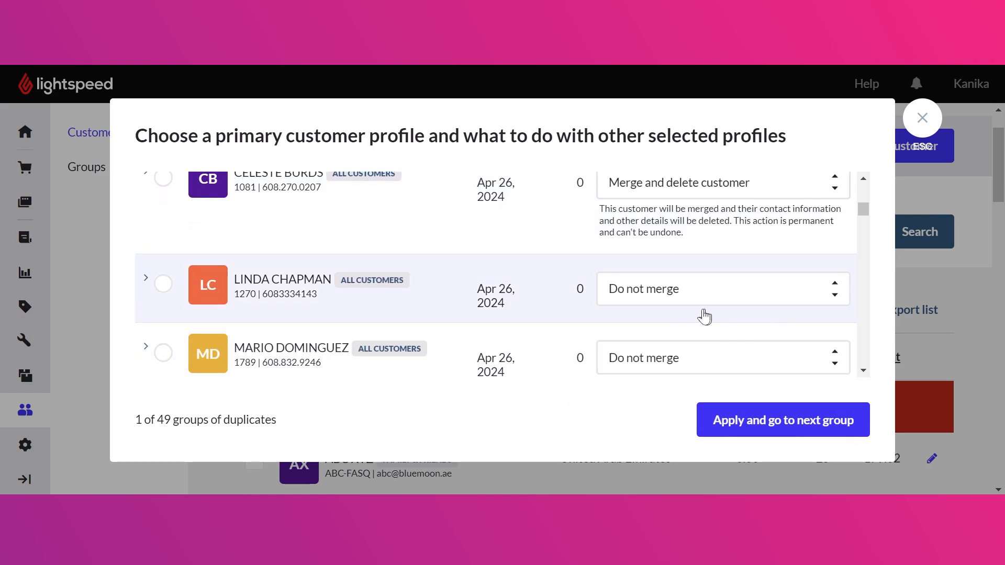
pyautogui.click(677, 300)
pyautogui.click(678, 359)
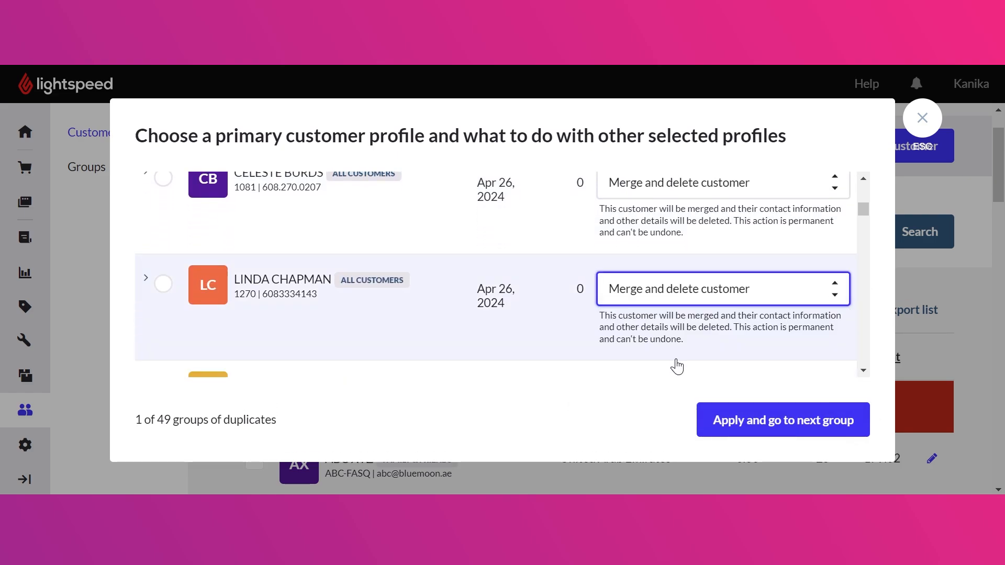
pyautogui.click(773, 430)
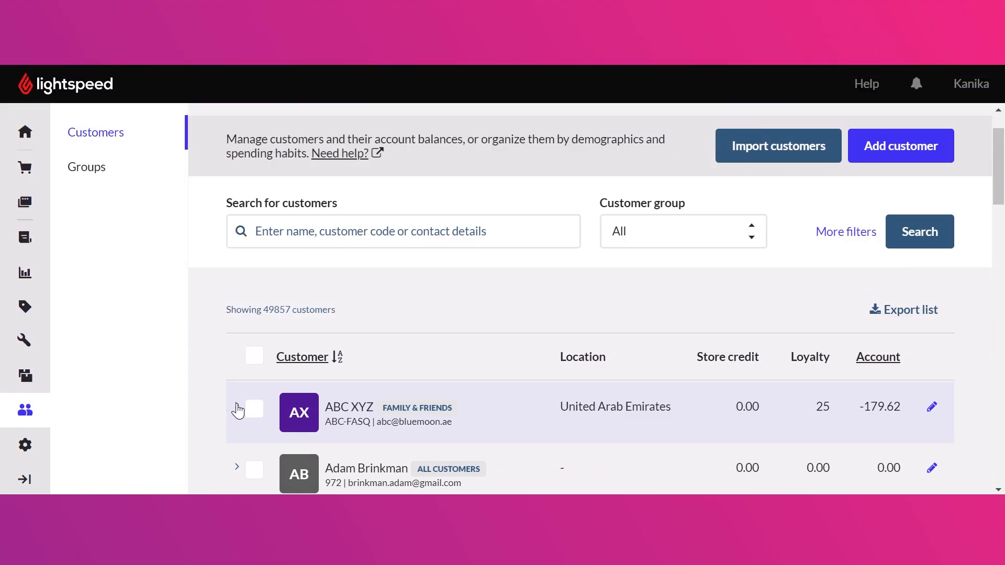
# Try to delete the first listed customer, who belongs to the Family & Friends group
pyautogui.click(237, 409)
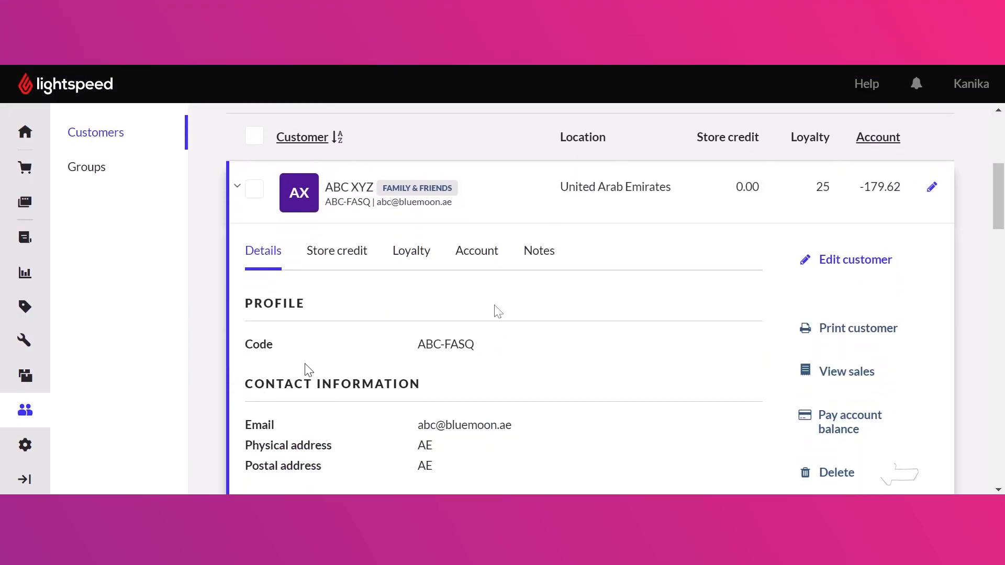
pyautogui.click(833, 489)
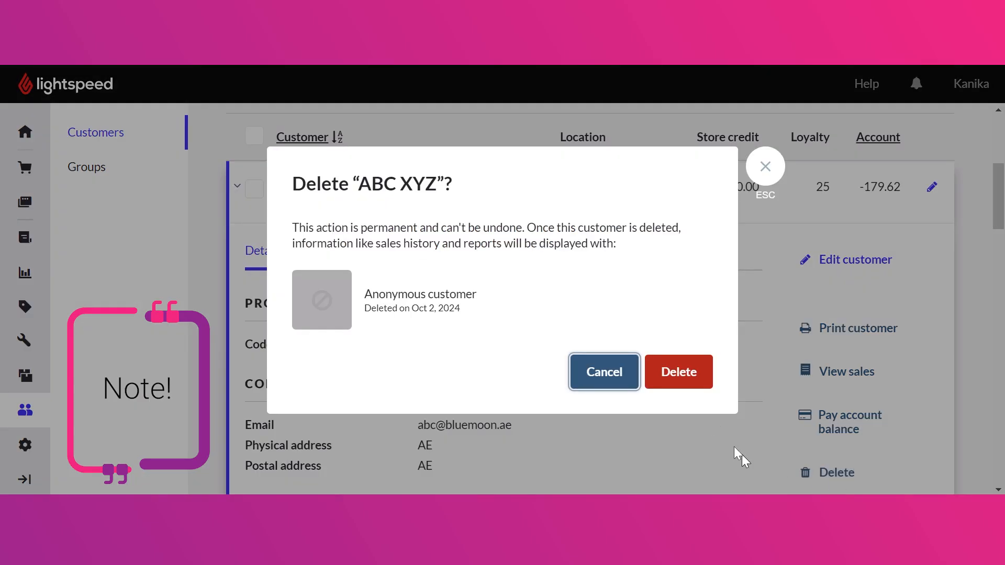
pyautogui.click(660, 373)
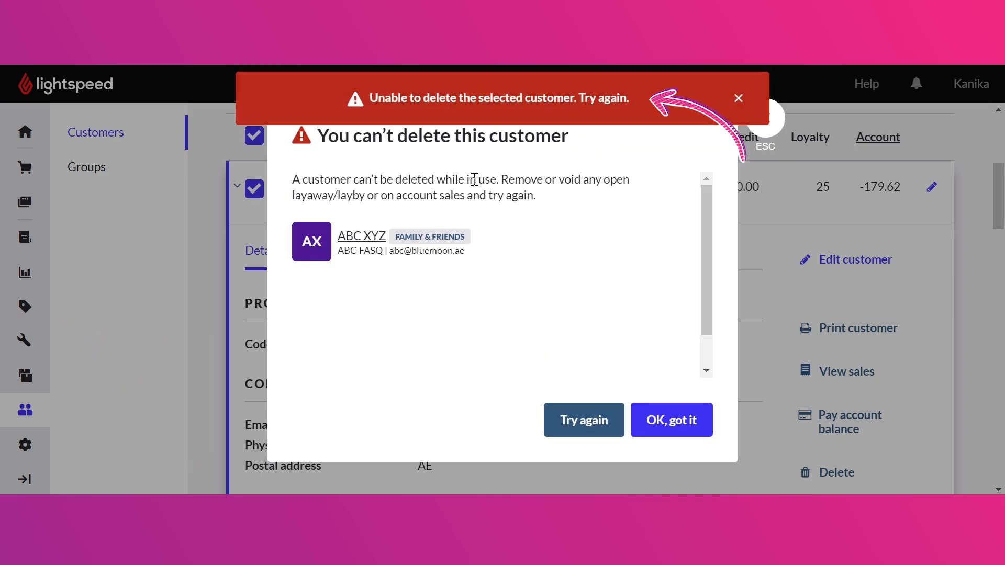
pyautogui.click(739, 102)
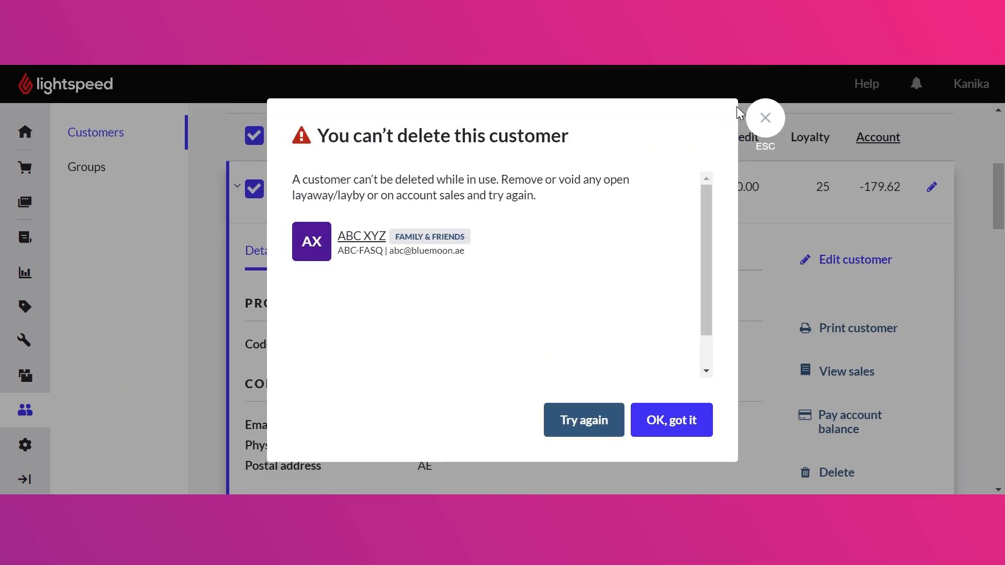
pyautogui.click(756, 125)
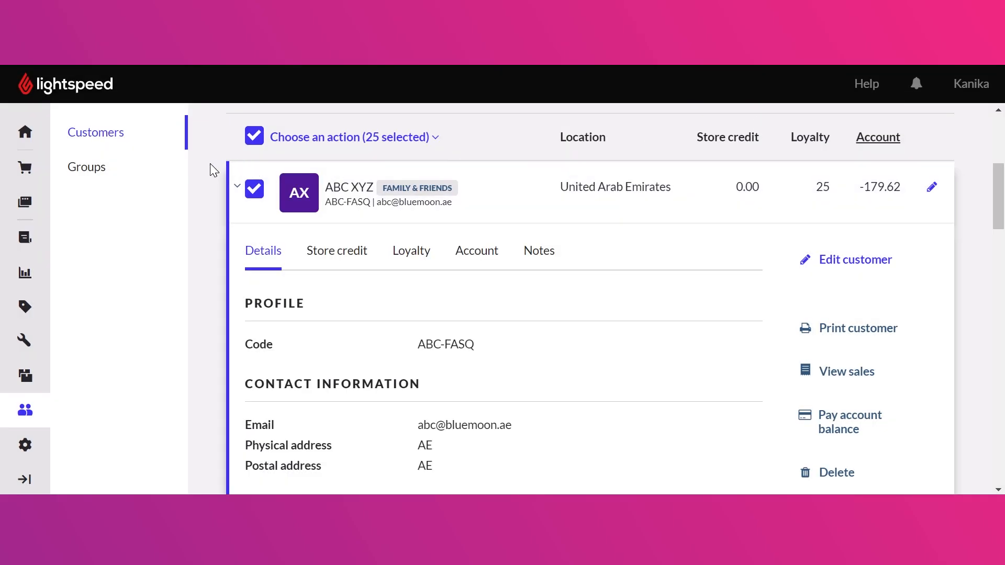
# Delete the first of the two same-named All Customers profiles listed just above the Referral/Word of Mouth customer
pyautogui.click(237, 191)
pyautogui.scroll(-2, 236, 193)
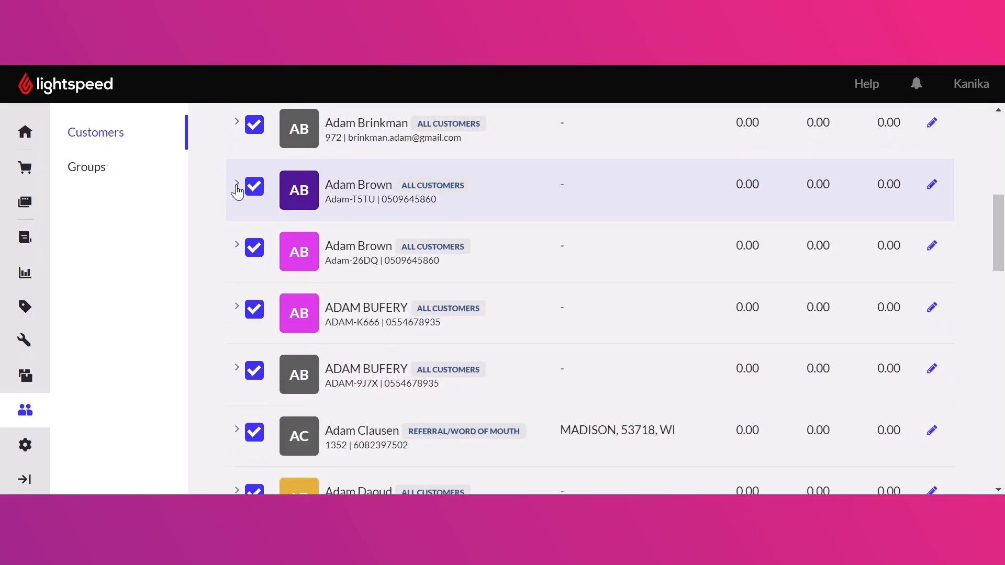
pyautogui.click(237, 309)
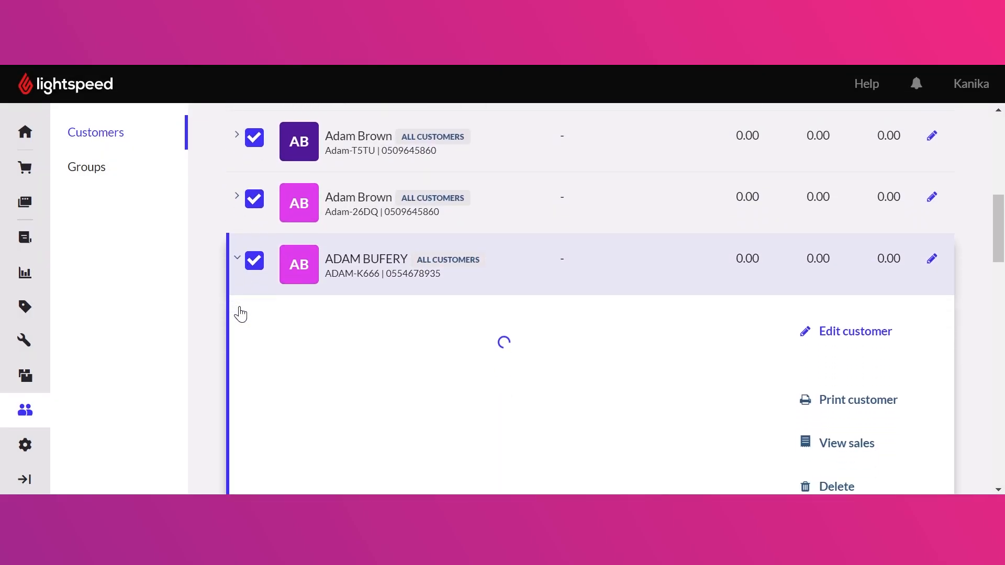
pyautogui.click(837, 348)
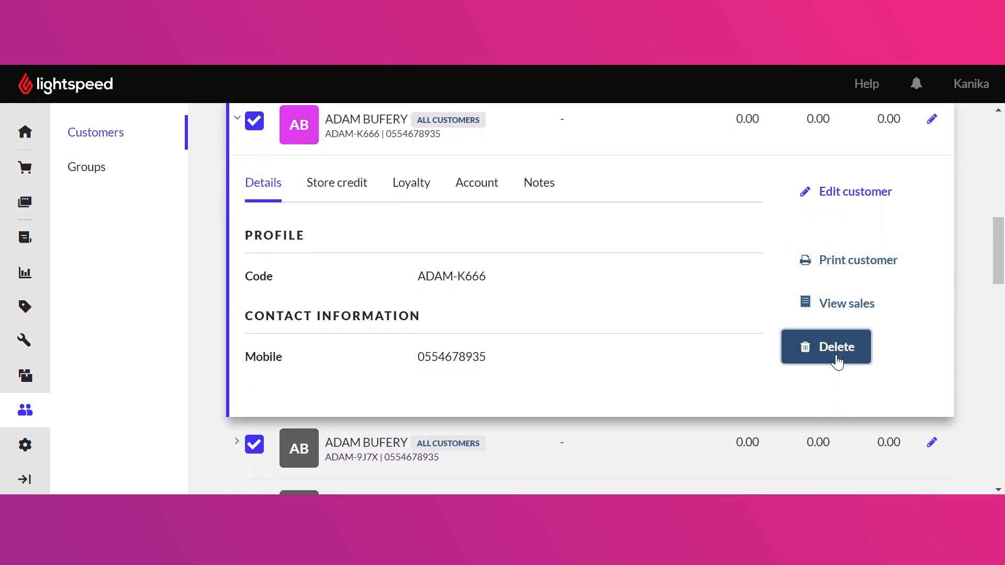
pyautogui.click(664, 376)
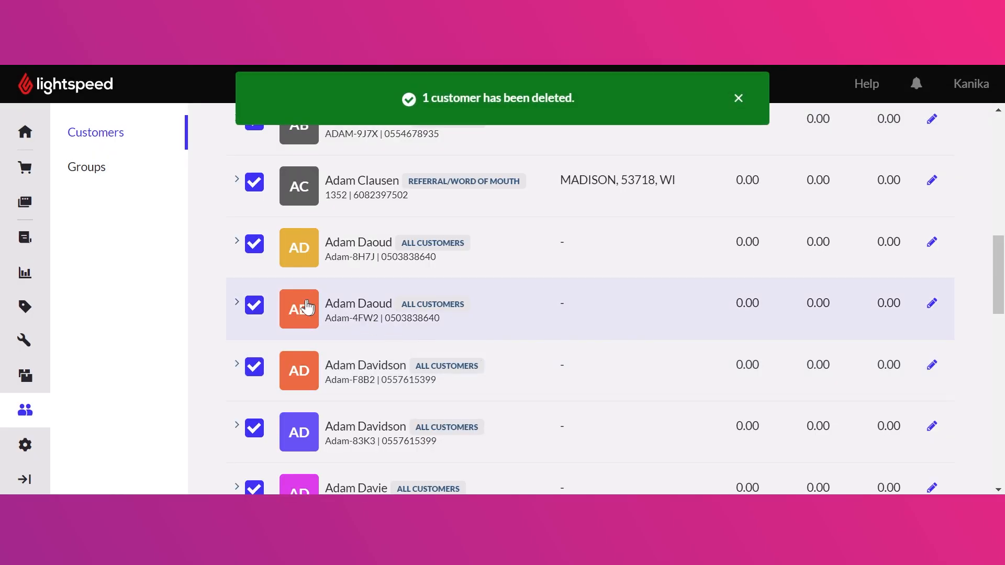
# Clear the selection of all listed customers
pyautogui.scroll(6, 200, 290)
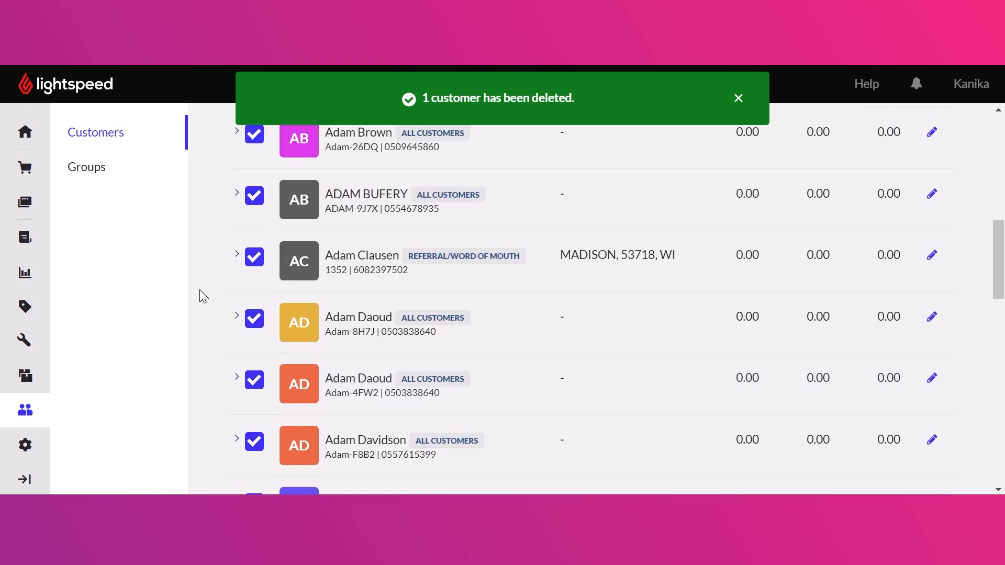
pyautogui.scroll(1, 199, 290)
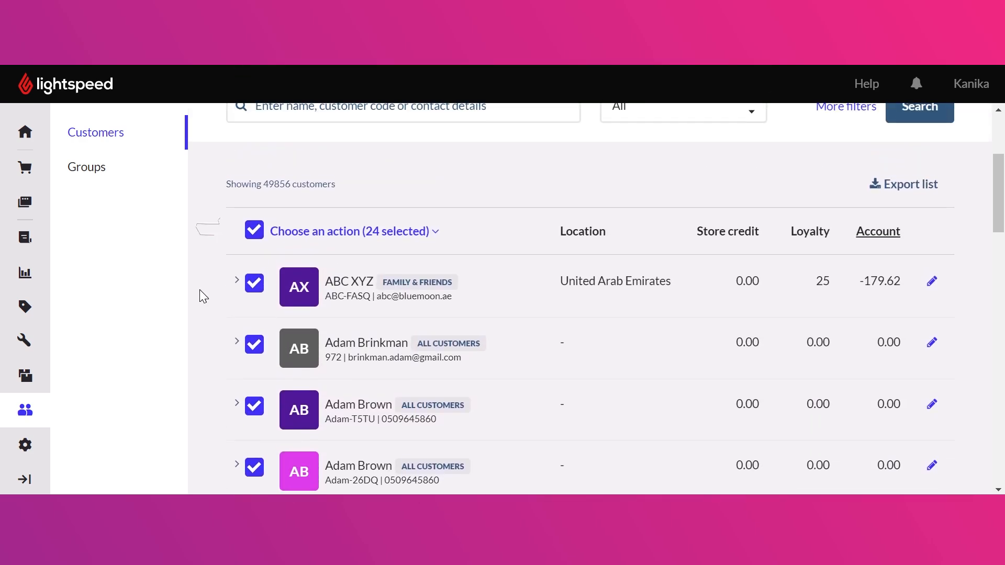
pyautogui.click(254, 232)
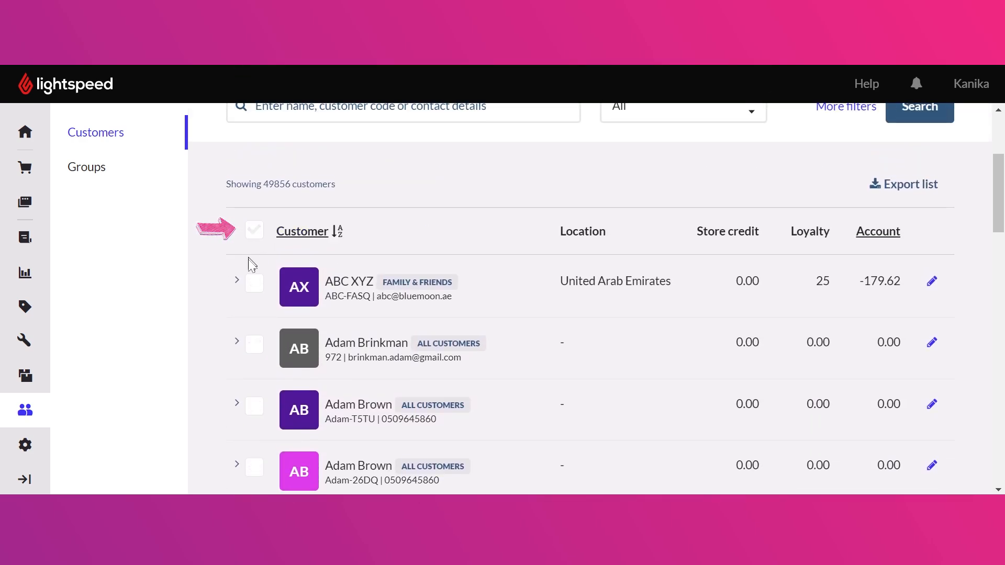
# Select five customers individually, including the first four in the list, and open the bulk actions for them
pyautogui.click(254, 283)
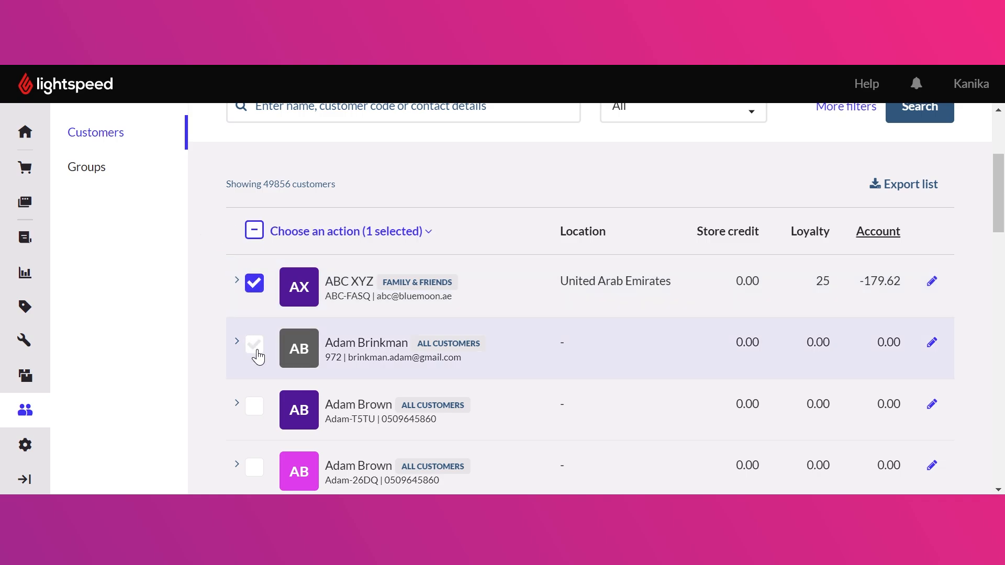
pyautogui.click(256, 346)
pyautogui.click(256, 406)
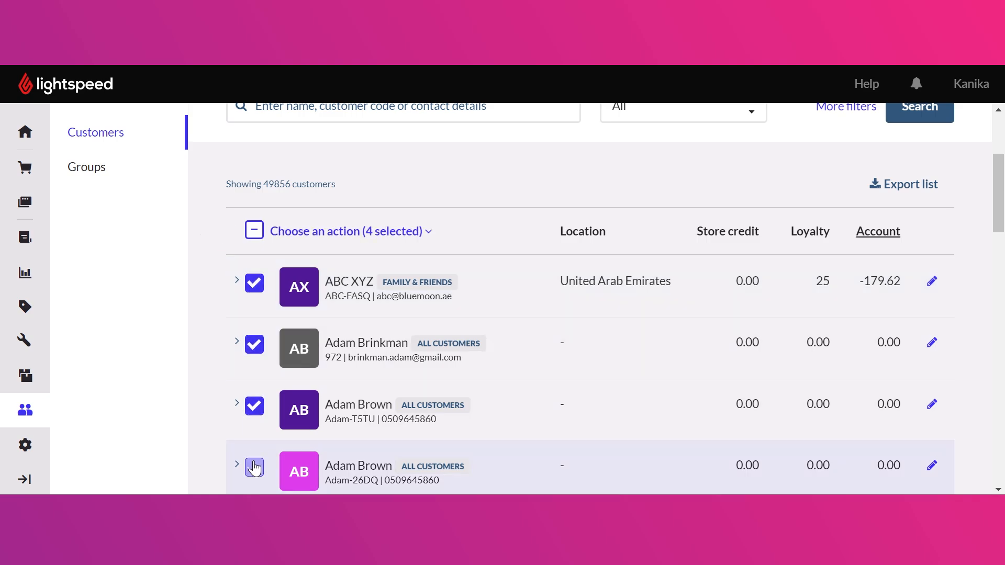
pyautogui.scroll(-2, 255, 468)
pyautogui.click(254, 440)
pyautogui.scroll(2, 255, 450)
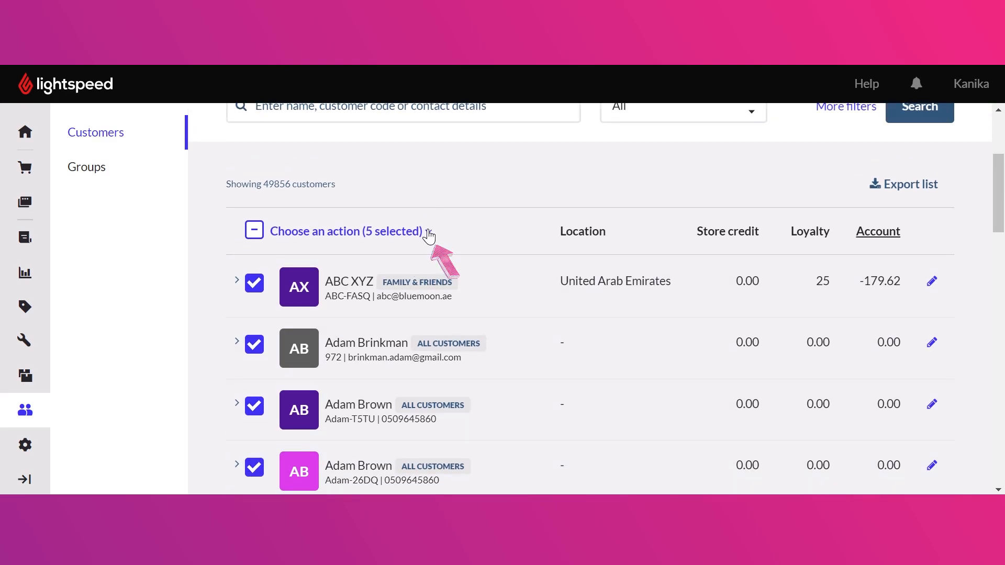
pyautogui.click(428, 234)
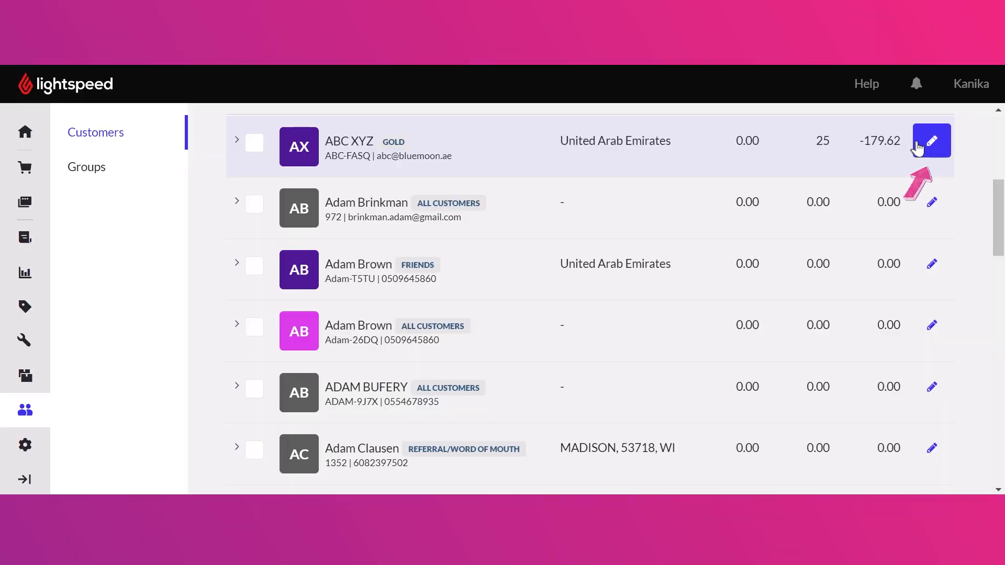
# Open the first listed customer, in the Gold group, for editing and change the customer group to ONLINE
pyautogui.click(922, 146)
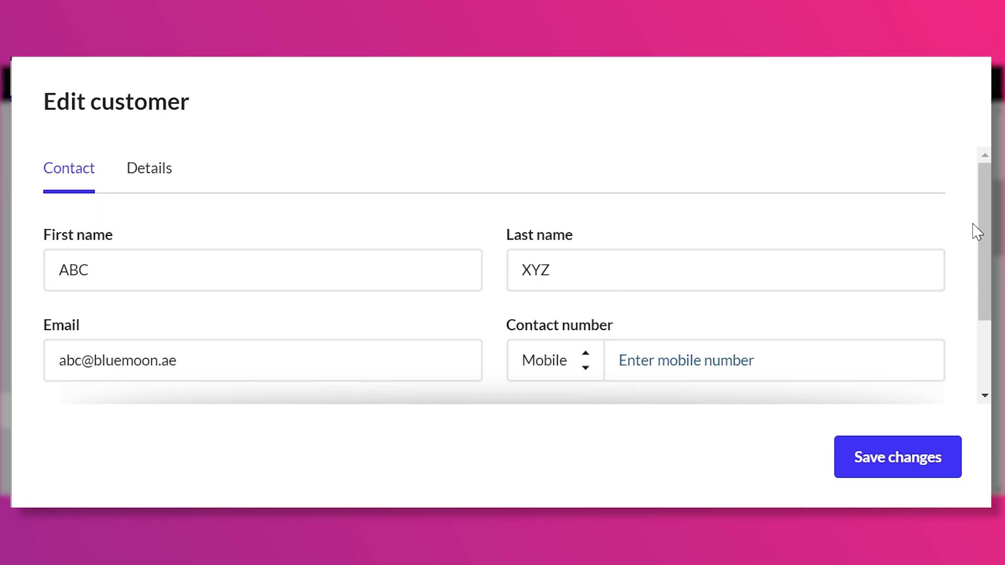
pyautogui.scroll(-3, 983, 237)
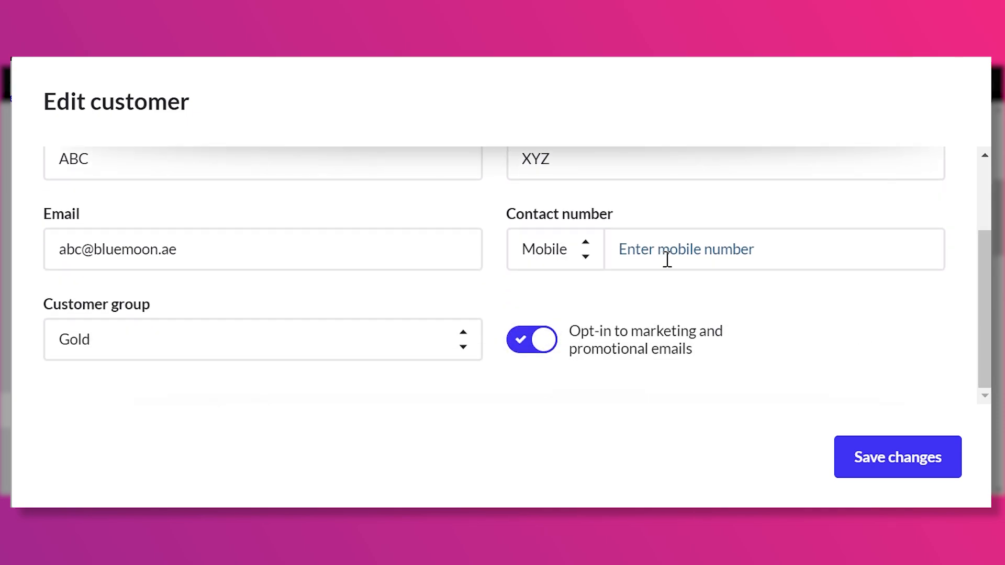
pyautogui.click(234, 332)
pyautogui.scroll(-1, 99, 148)
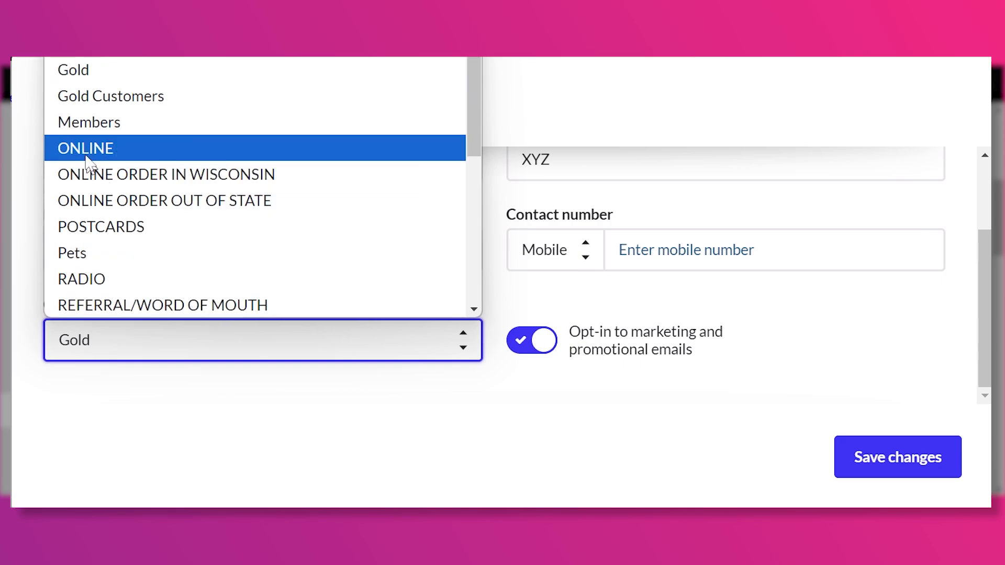
pyautogui.click(84, 148)
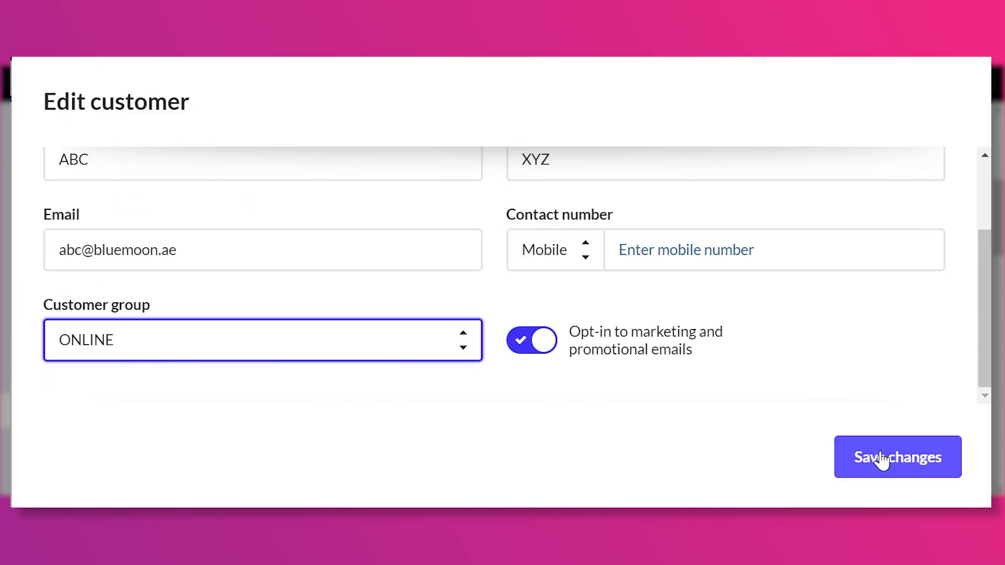
# Review the customer's detail fields, from the note and settings to the custom fields, and save the changes
pyautogui.moveTo(978, 377); pyautogui.dragTo(979, 224)
pyautogui.click(159, 171)
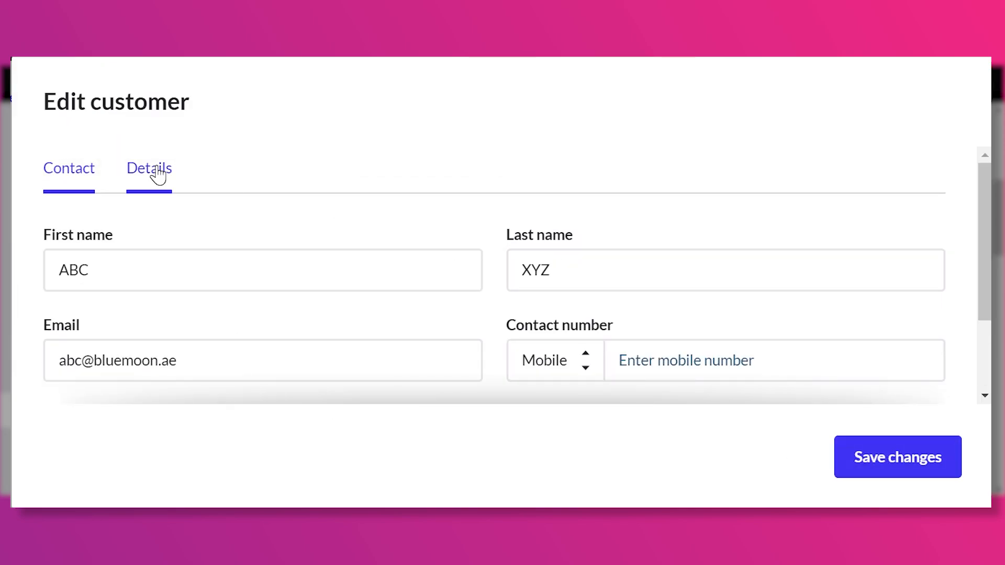
pyautogui.moveTo(985, 193); pyautogui.dragTo(987, 291)
pyautogui.scroll(-3, 459, 263)
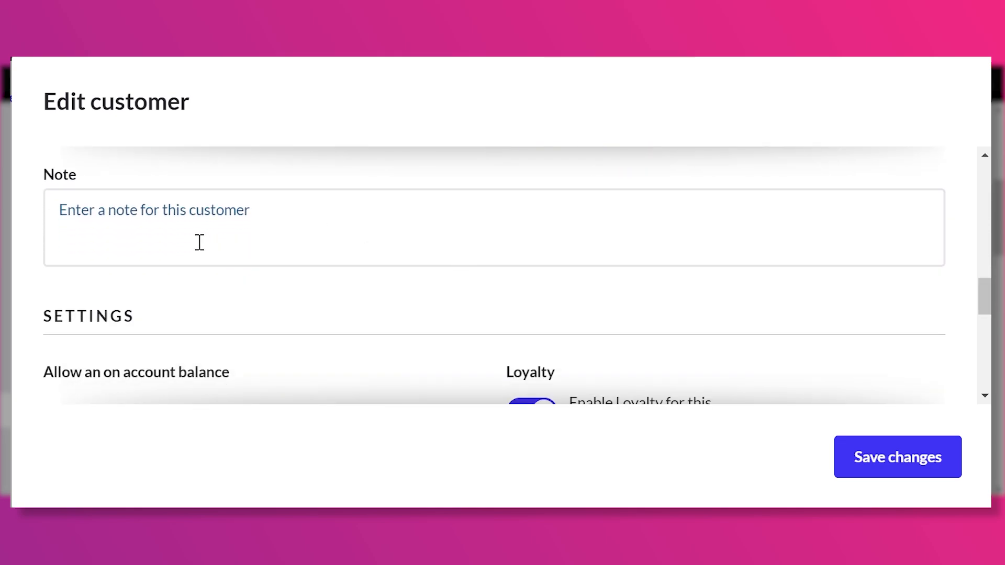
pyautogui.moveTo(989, 309); pyautogui.dragTo(988, 365)
pyautogui.scroll(-3, 492, 272)
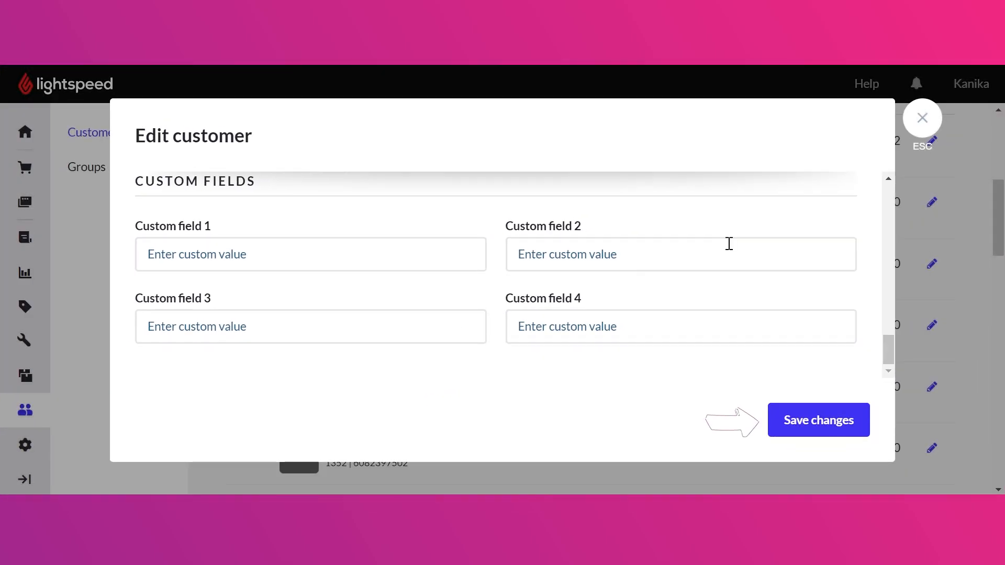
pyautogui.click(866, 420)
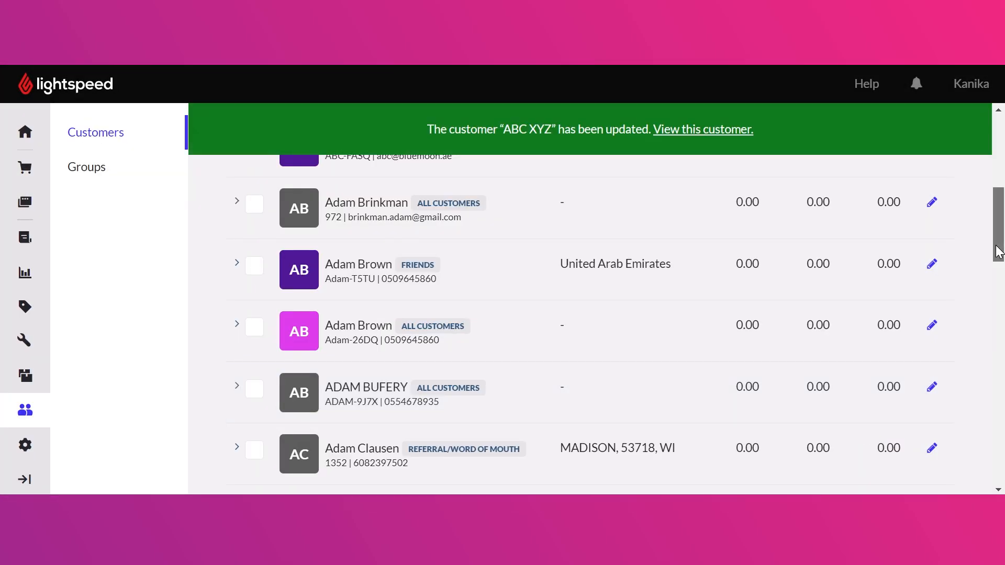
# Examine the first listed customer's details, store credit, loyalty, account history and notes
pyautogui.moveTo(1002, 251); pyautogui.dragTo(997, 209)
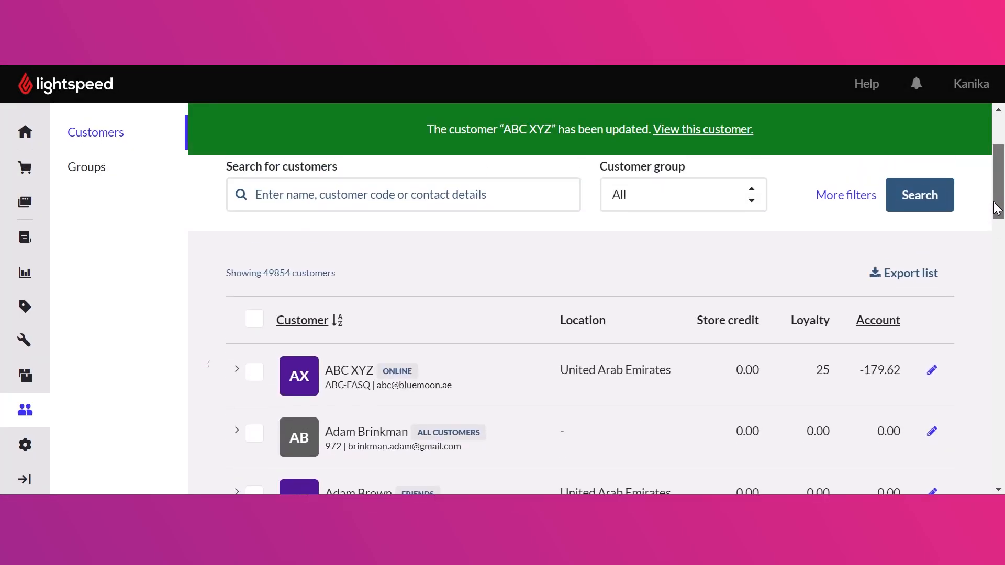
pyautogui.click(236, 370)
pyautogui.scroll(-4, 1004, 241)
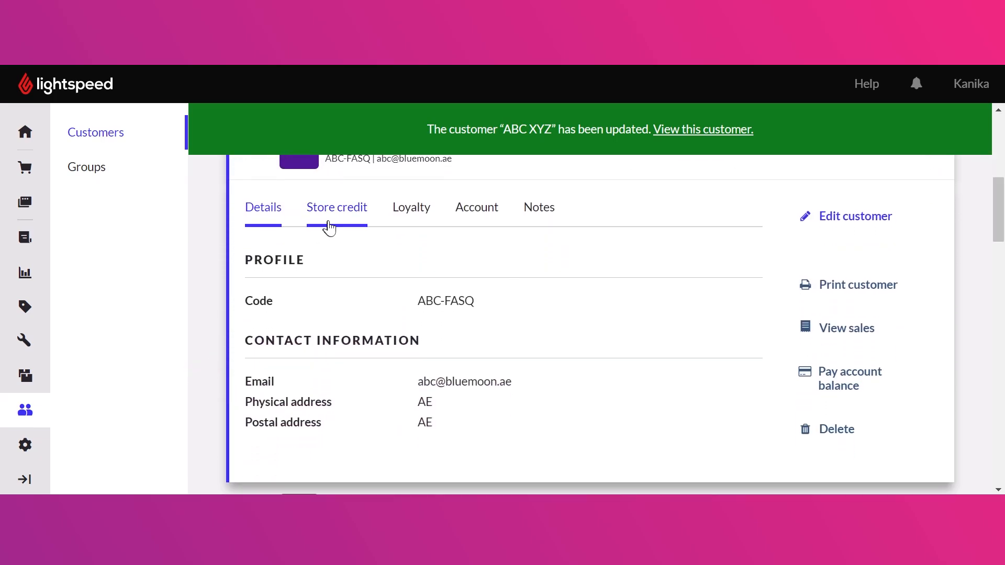
pyautogui.click(329, 225)
pyautogui.click(422, 214)
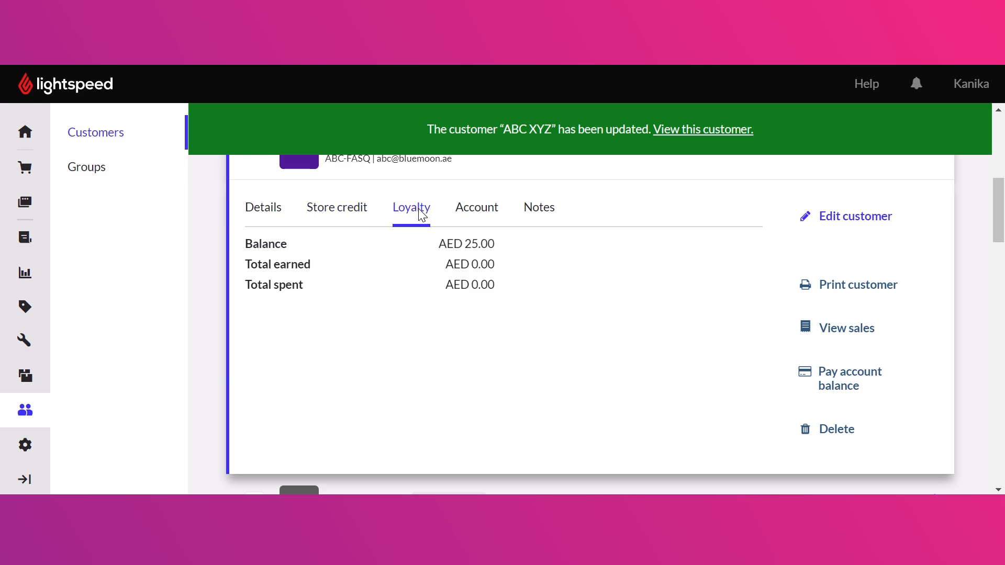
pyautogui.click(486, 222)
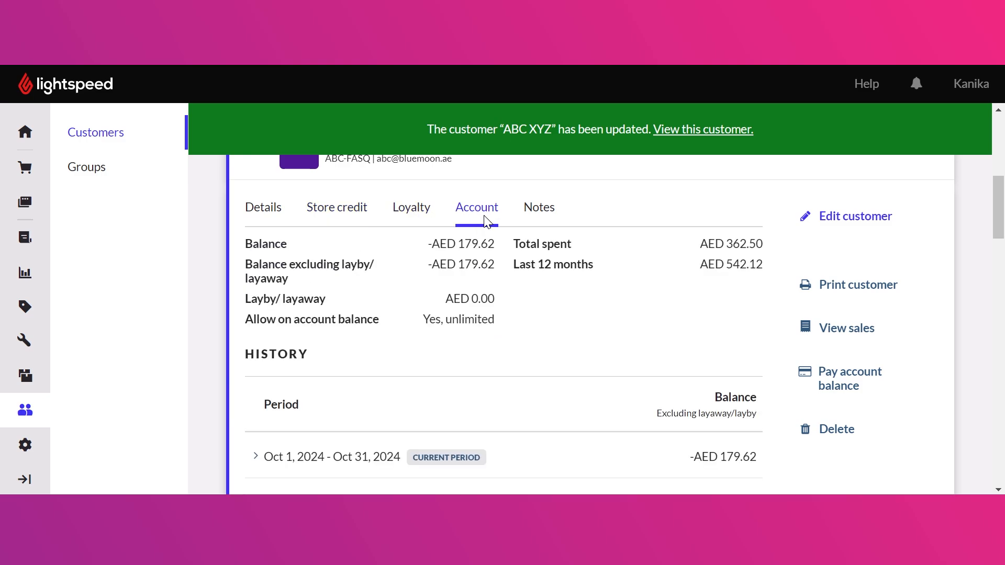
pyautogui.click(537, 219)
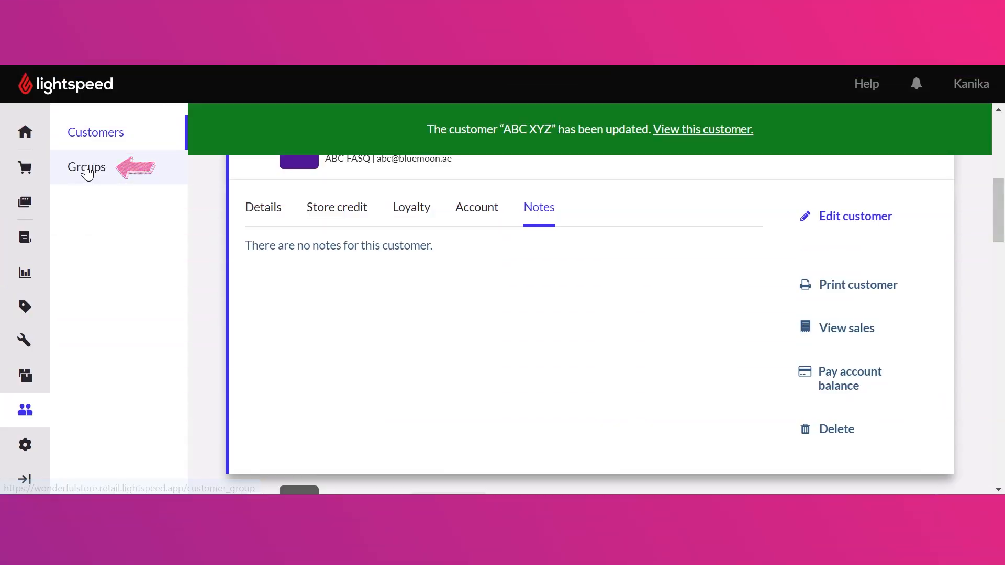
# Add a new customer group named E-Commerce
pyautogui.click(83, 170)
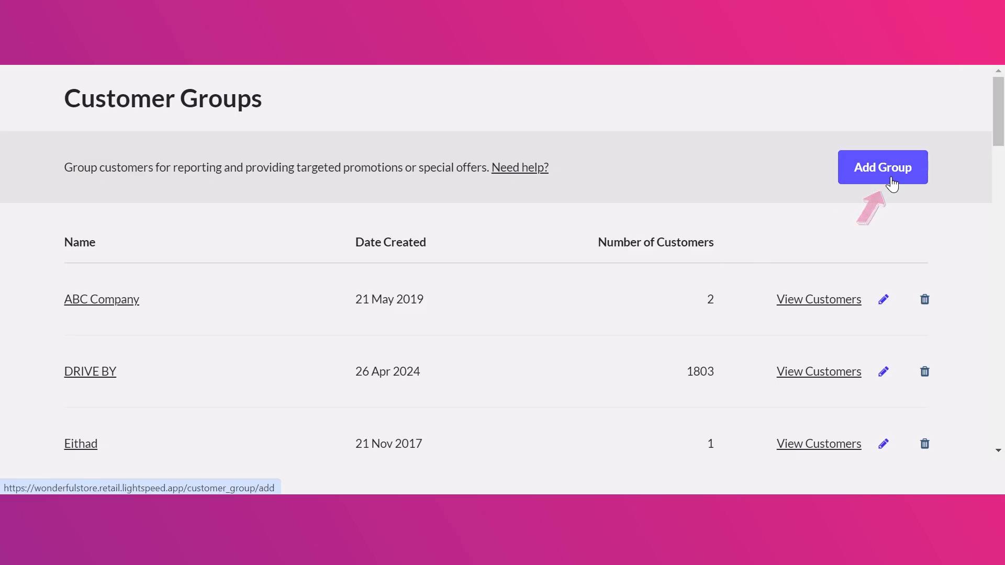
pyautogui.click(844, 171)
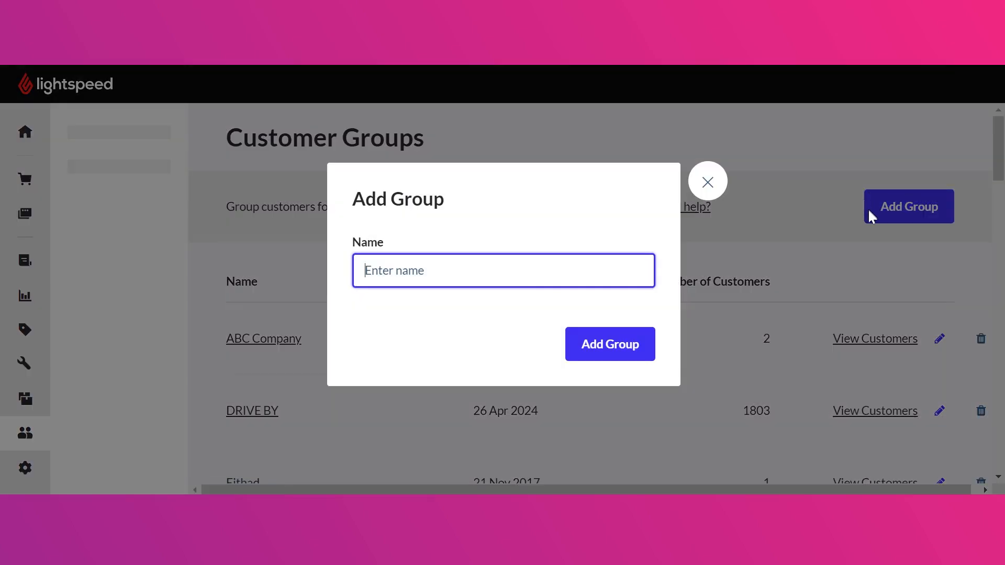
pyautogui.click(501, 271)
pyautogui.write('E-Commerce')
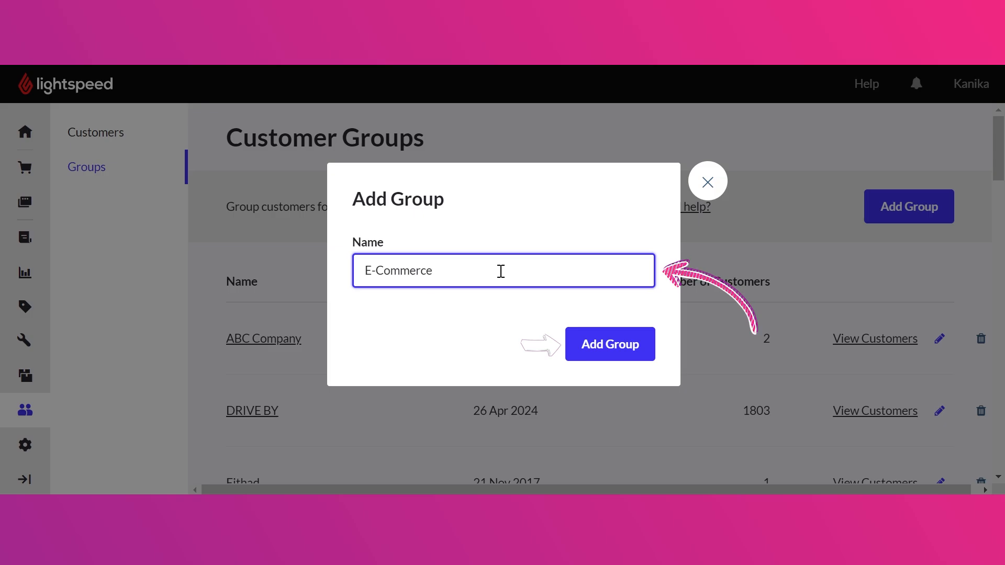
pyautogui.click(609, 359)
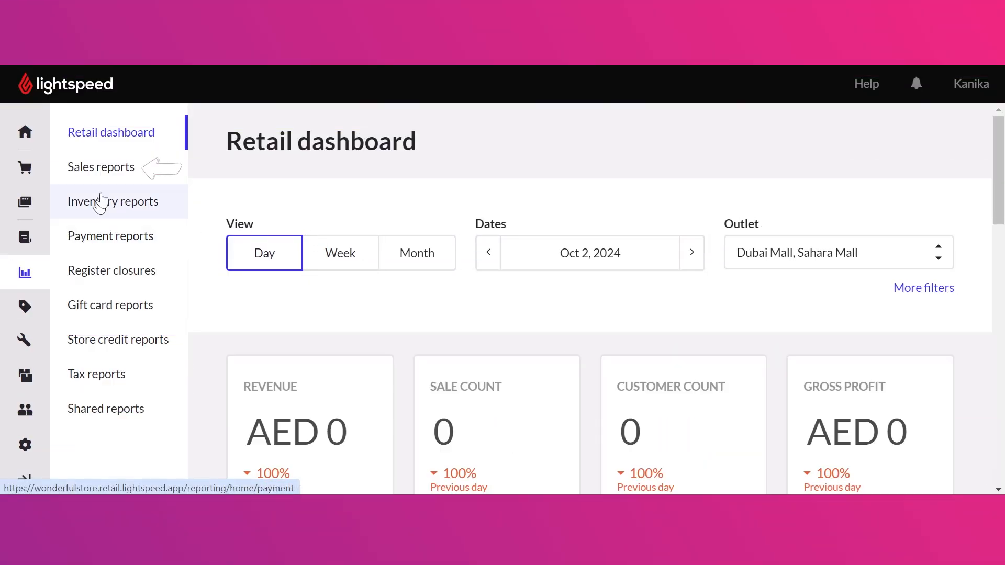
# Open the sales report and check its Customer report type, Revenue measure and date range options
pyautogui.click(128, 172)
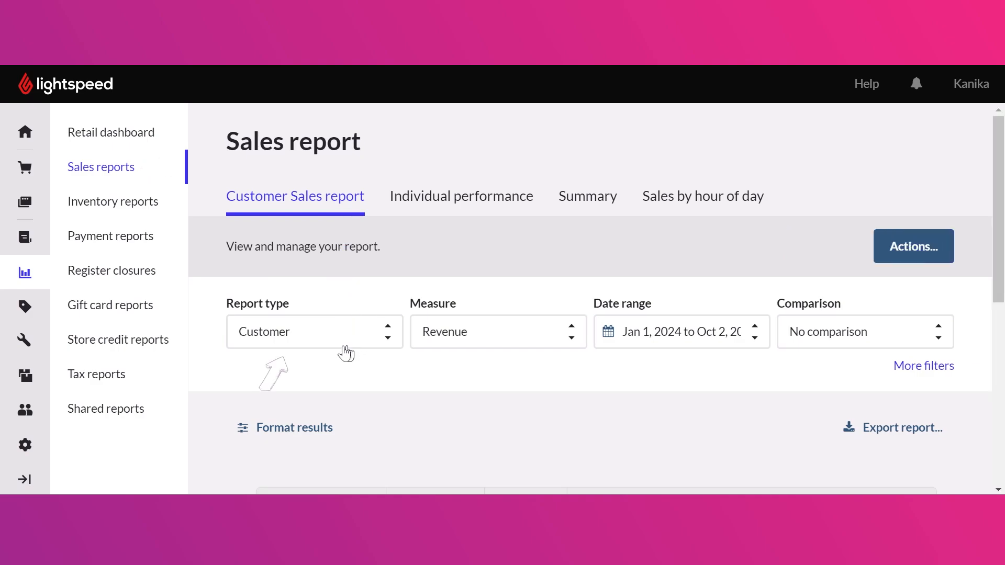
pyautogui.click(319, 335)
pyautogui.click(318, 335)
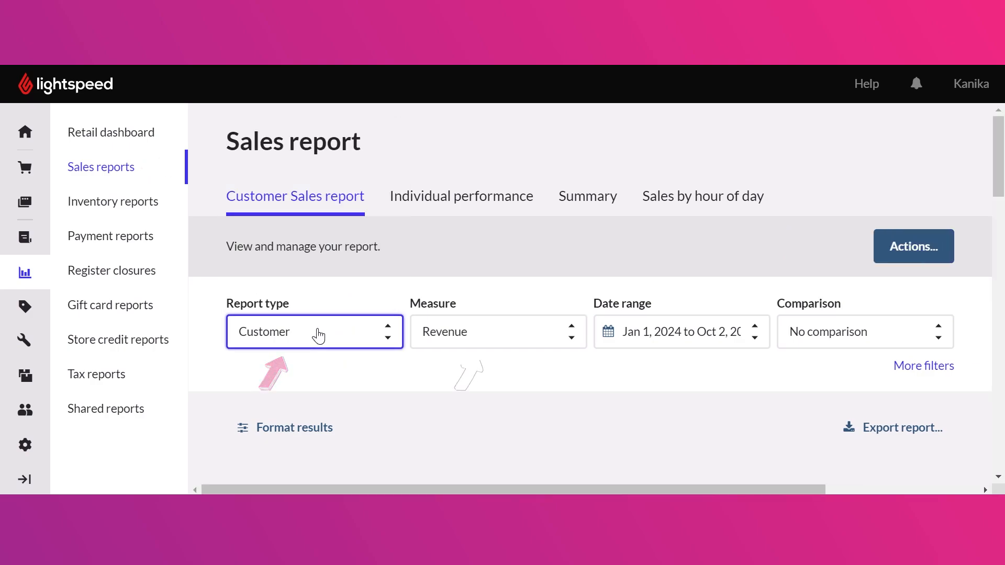
pyautogui.click(480, 346)
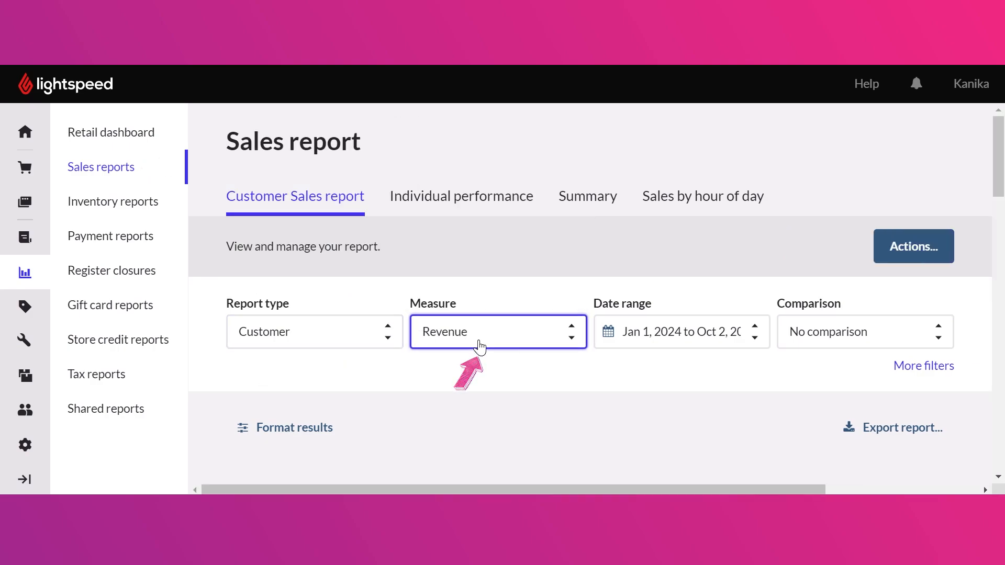
pyautogui.click(653, 346)
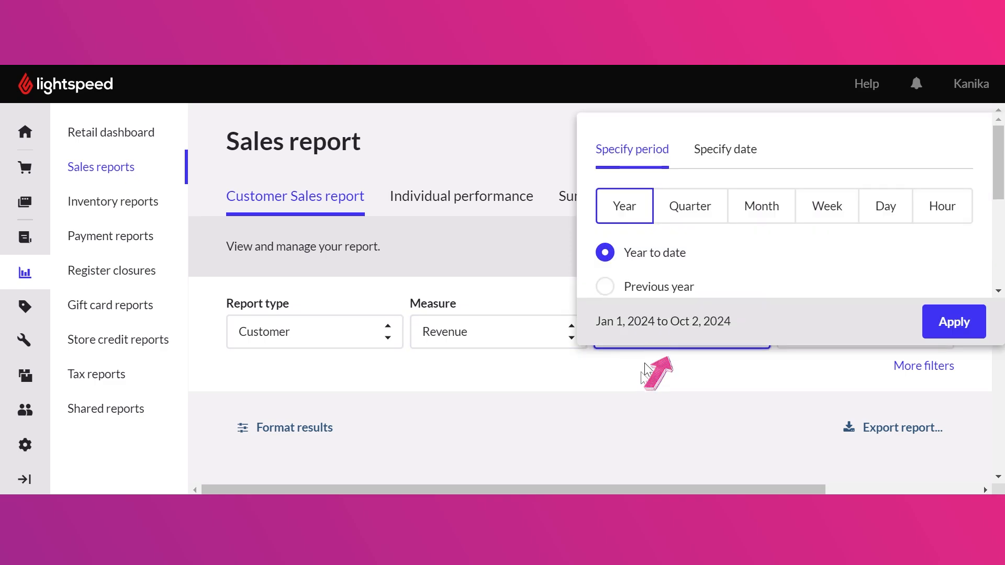
pyautogui.click(645, 363)
# Look through the available measures and examine the per-customer revenue, cost, profit, margin and tax columns
pyautogui.click(473, 326)
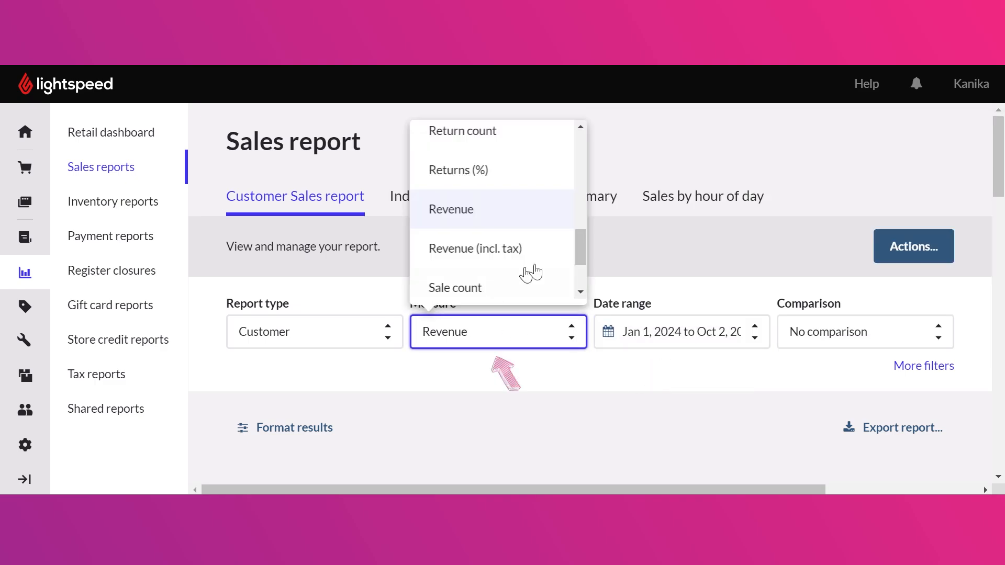
pyautogui.moveTo(576, 240); pyautogui.dragTo(642, 398)
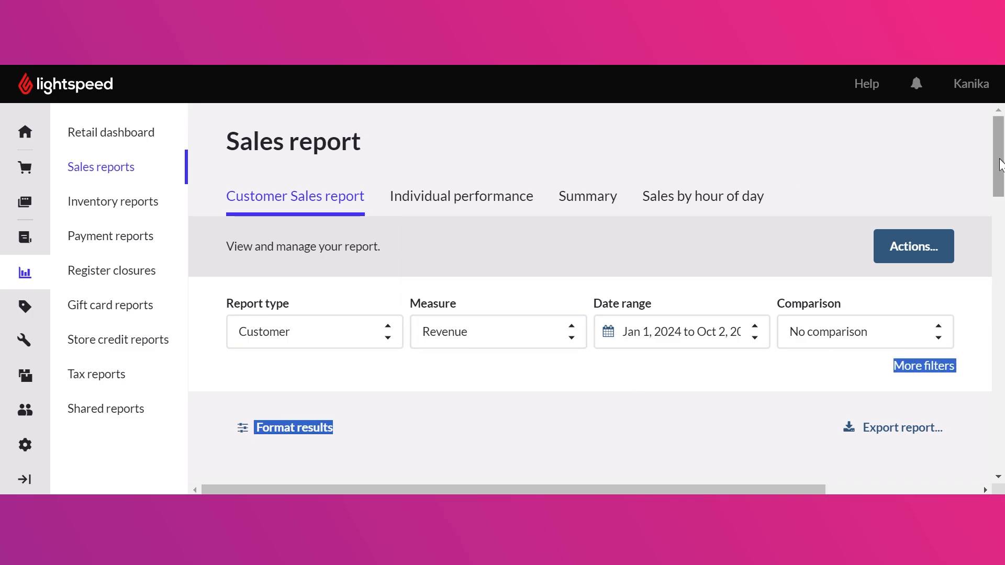
pyautogui.scroll(-7, 1000, 165)
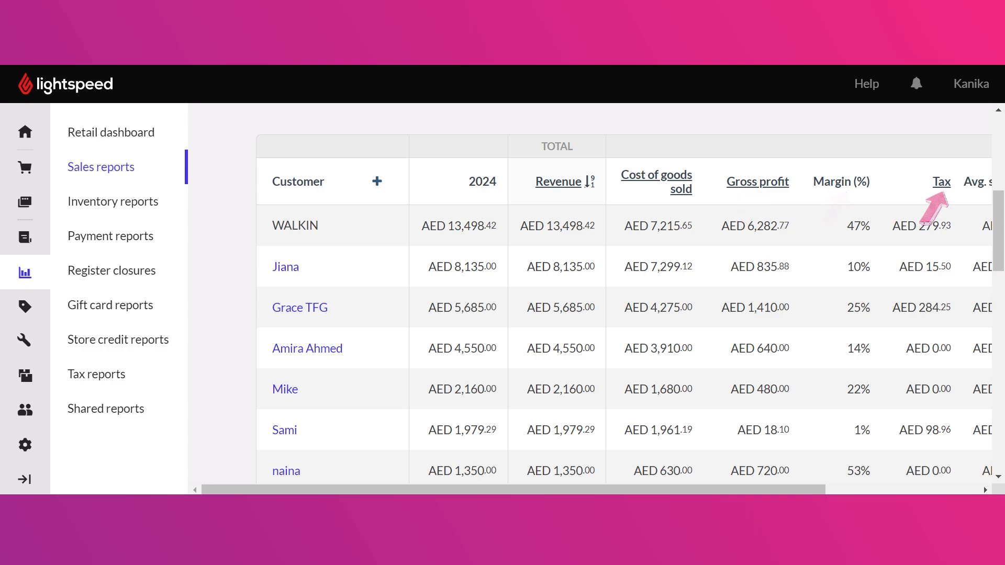
pyautogui.moveTo(777, 490)
pyautogui.mouseDown()
pyautogui.moveTo(879, 490)
pyautogui.moveTo(777, 490)
pyautogui.mouseUp()
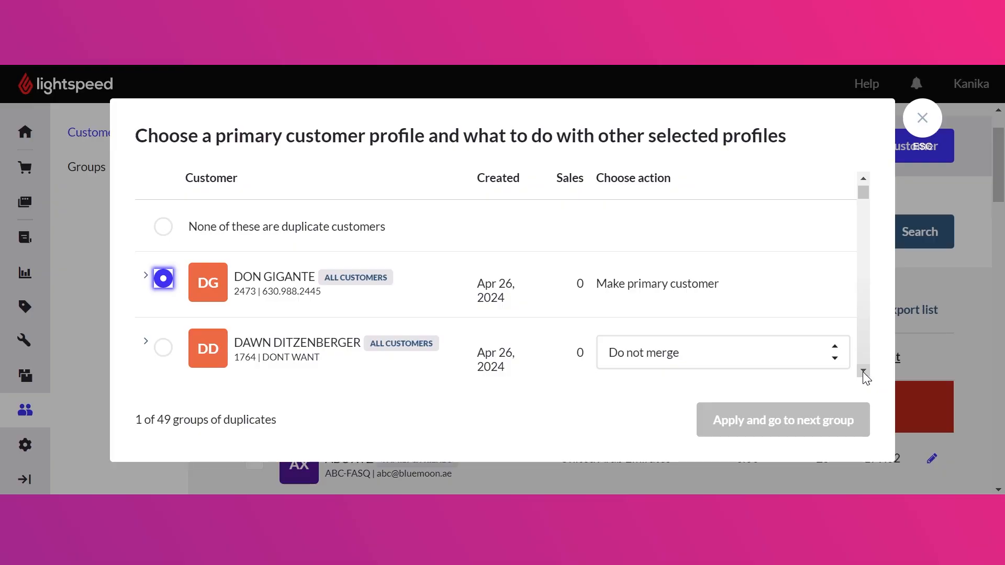
# Open the merge action choices for the second profile in the first group of duplicate customers
pyautogui.click(864, 371)
pyautogui.click(863, 371)
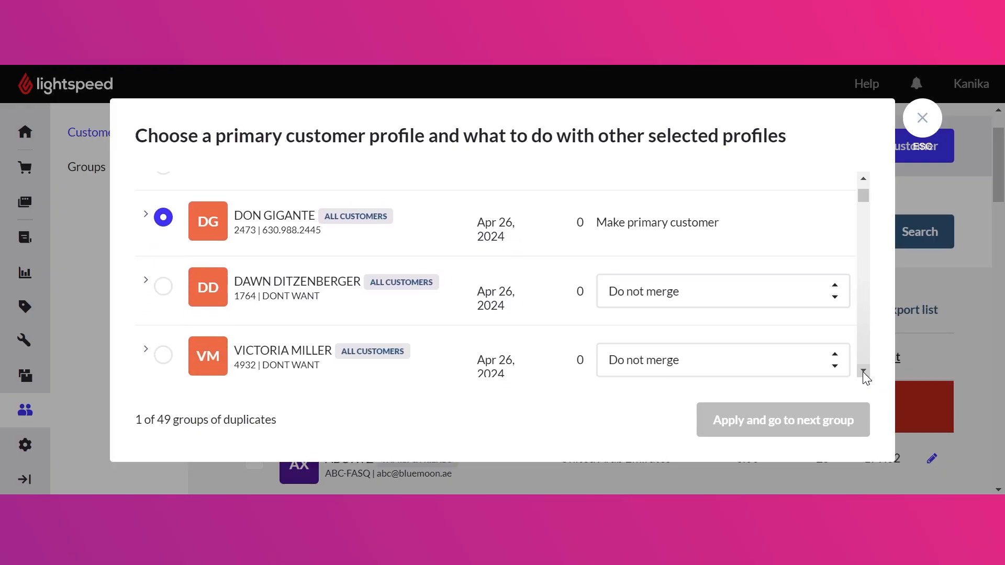
pyautogui.click(666, 288)
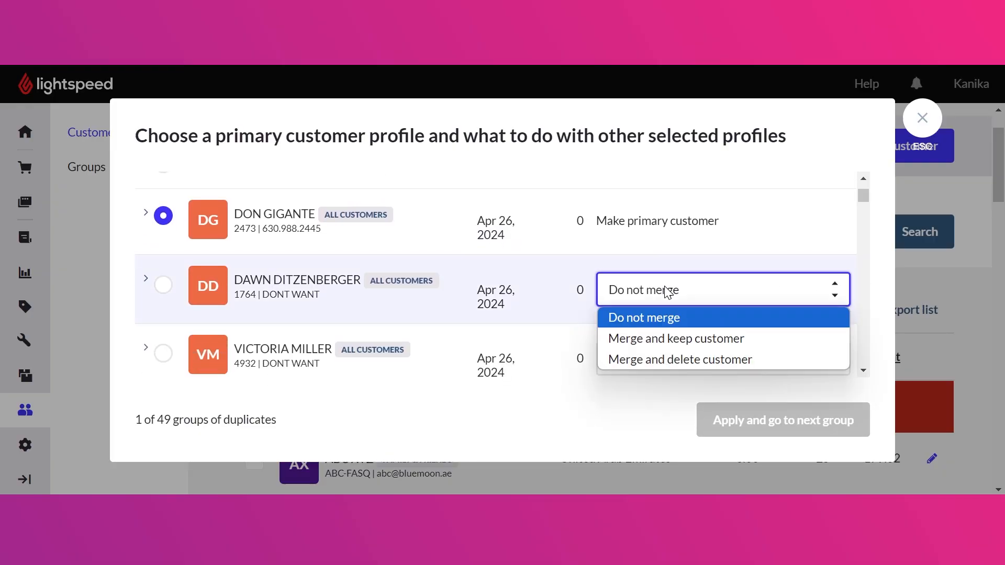